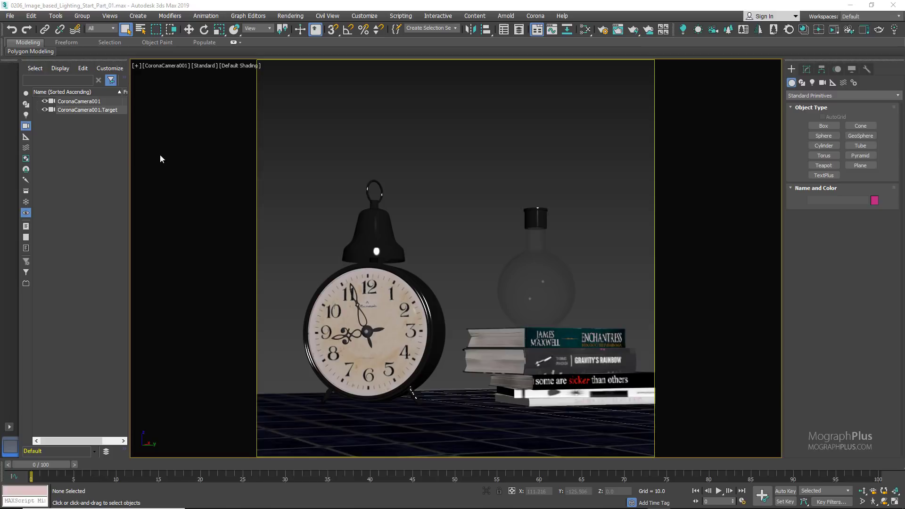
# Step: Turn on Display Lights in Scene Explorer so lights are listed alongside cameras
pyautogui.click(26, 115)
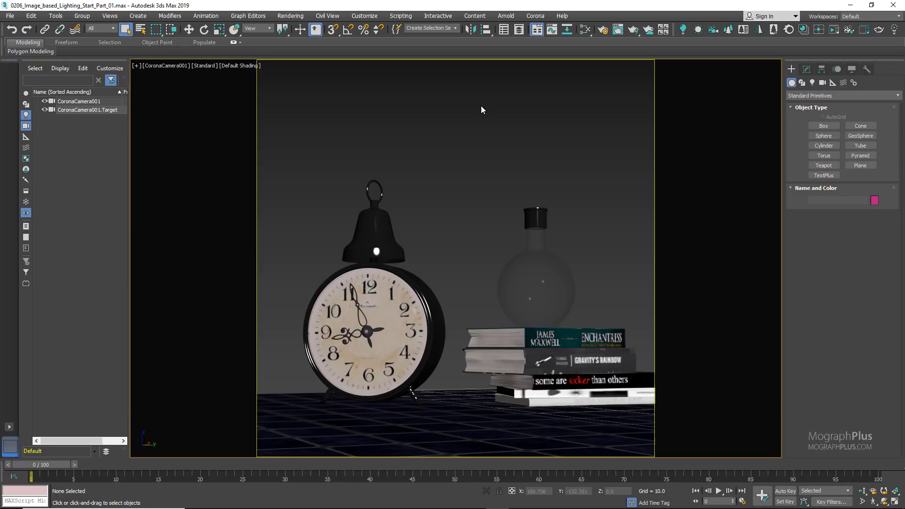
# Step: Restore four viewports, select CoronaCamera001, maximize its view, and open Slate Material Editor
pyautogui.hotkey('alt', 'w')
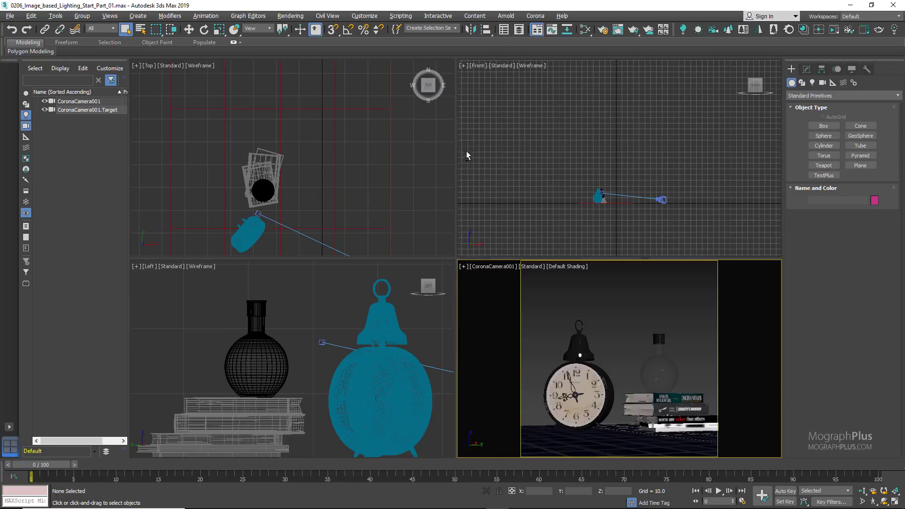
pyautogui.scroll(-5, 315, 226)
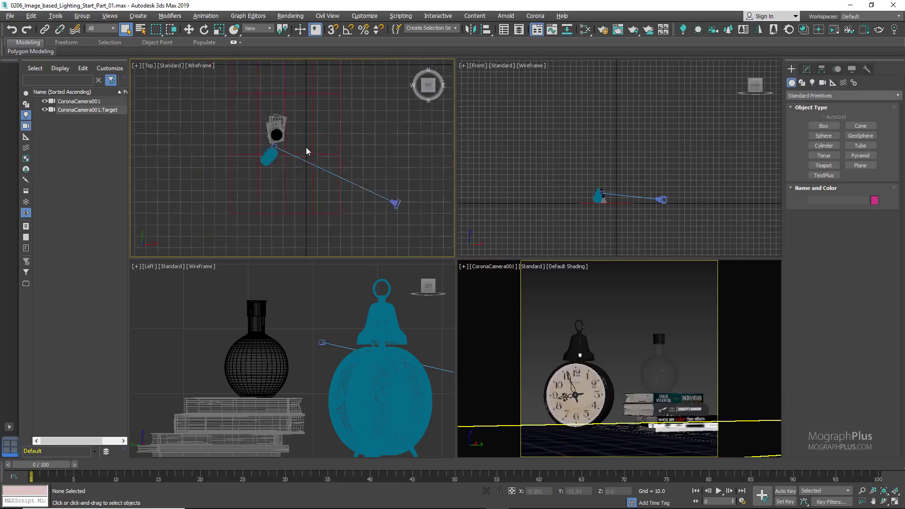
pyautogui.click(369, 188)
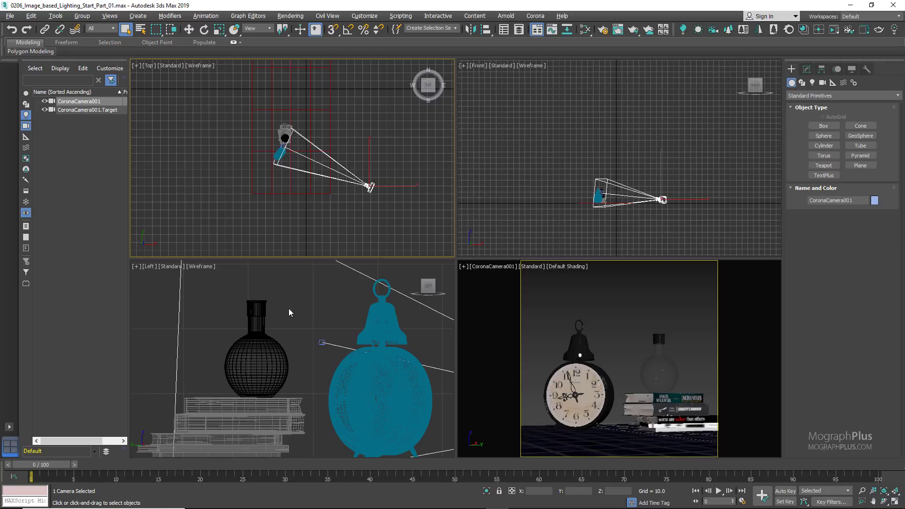
pyautogui.scroll(-4, 286, 335)
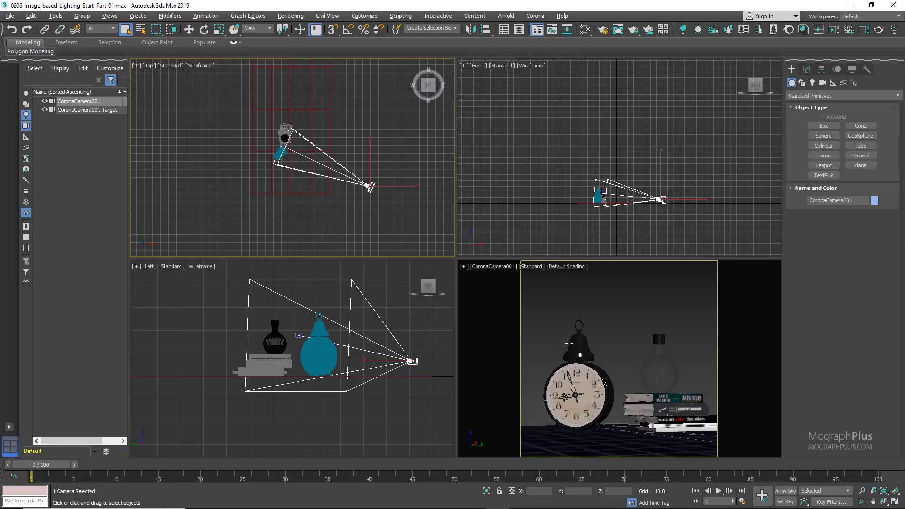
pyautogui.hotkey('alt', 'w')
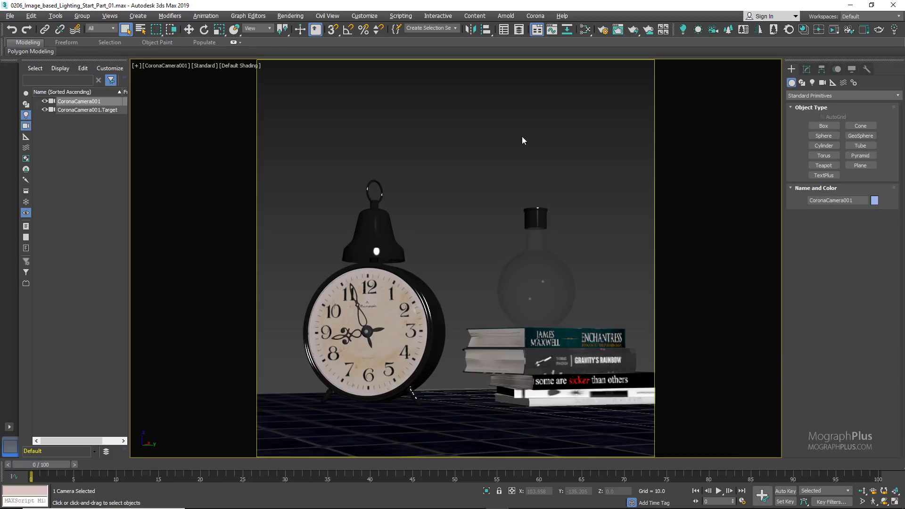
pyautogui.press('m')
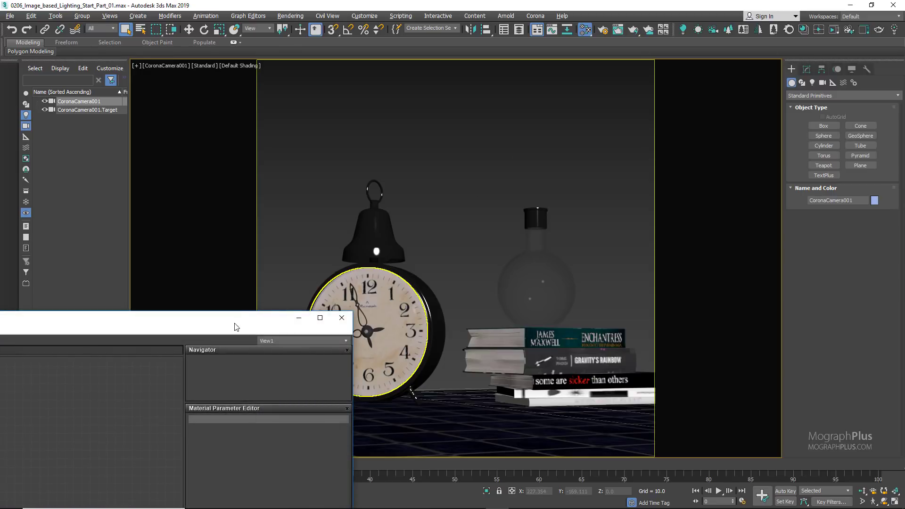
# Step: Add a Bitmap node to View1 loaded with the hotel_room_4k.hdr image
pyautogui.moveTo(236, 324); pyautogui.dragTo(561, 142)
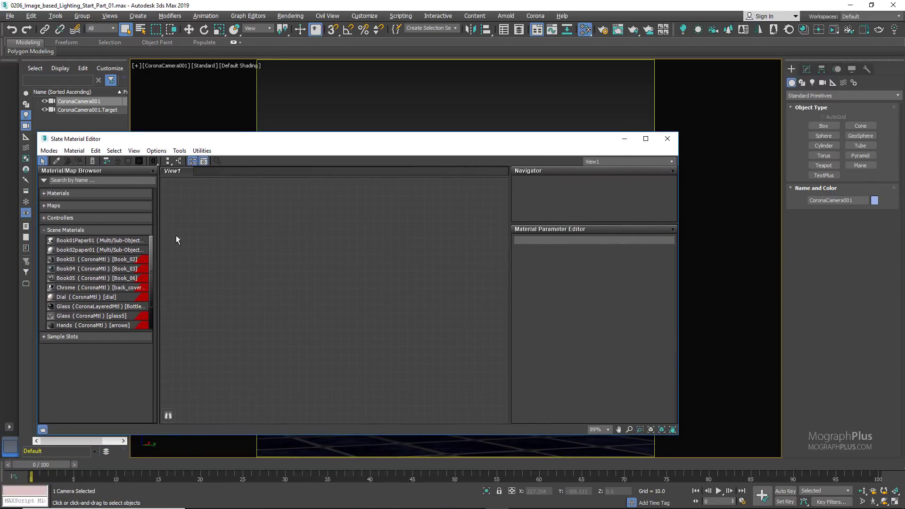
pyautogui.rightClick(252, 225)
pyautogui.moveTo(310, 239)
pyautogui.moveTo(374, 239)
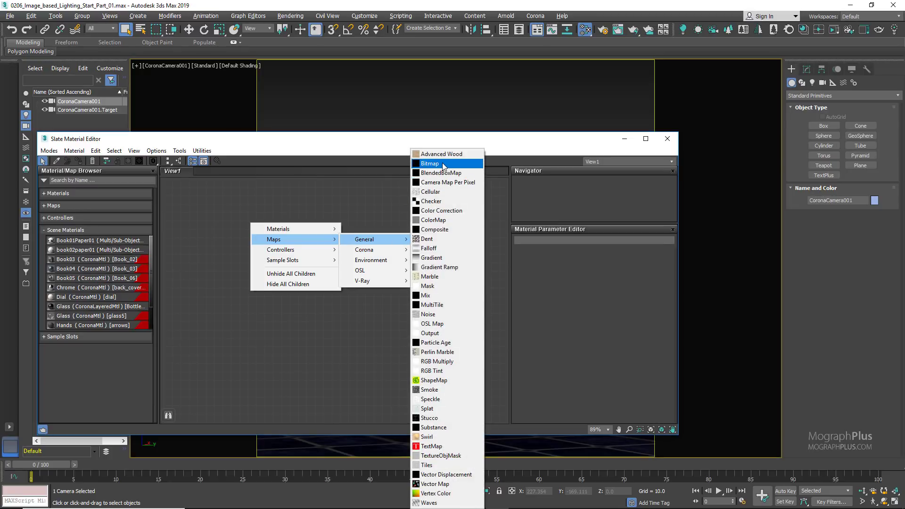
pyautogui.click(443, 163)
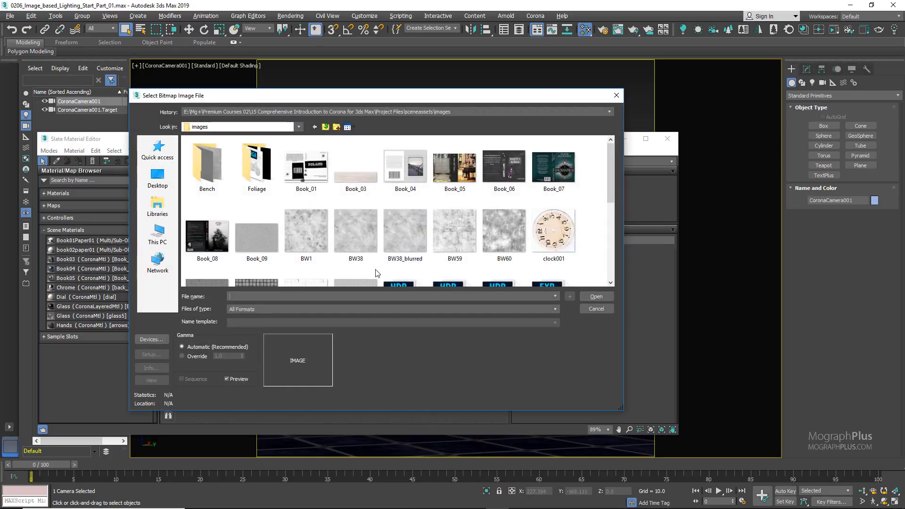
pyautogui.scroll(-5, 401, 240)
pyautogui.scroll(3, 397, 243)
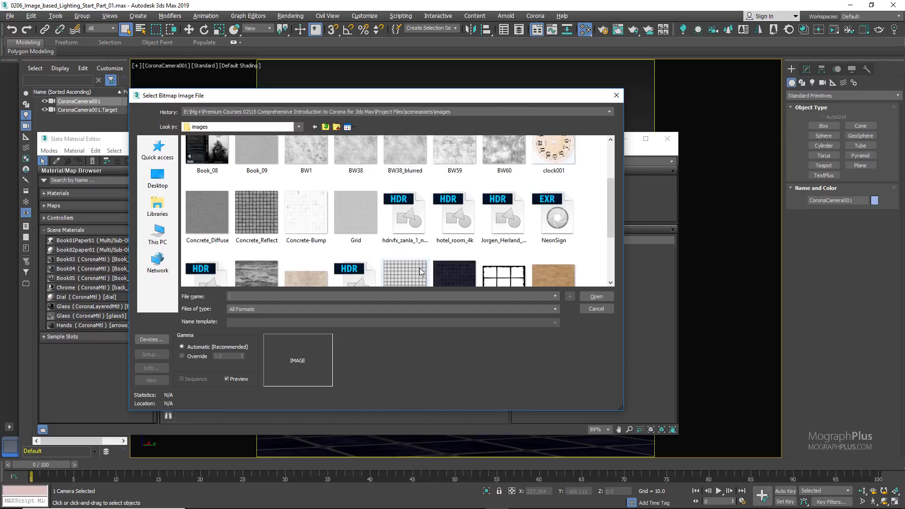
pyautogui.click(454, 217)
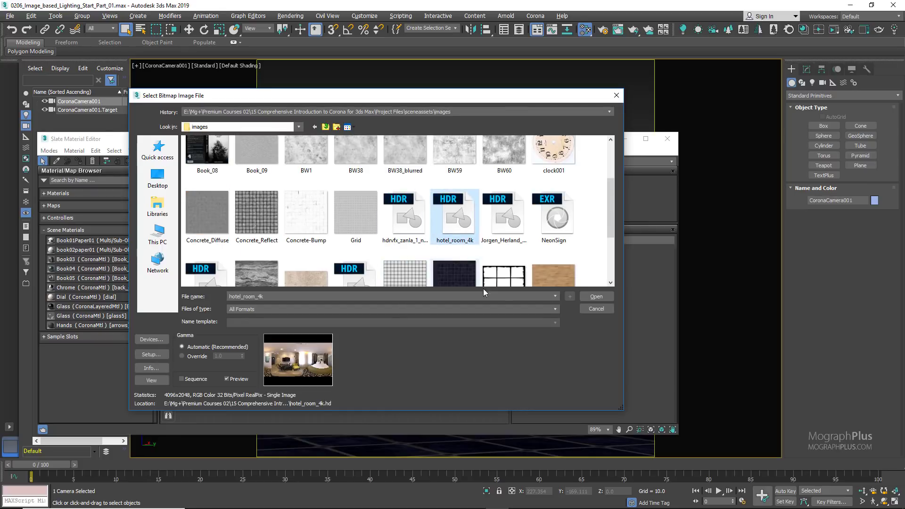
pyautogui.click(596, 297)
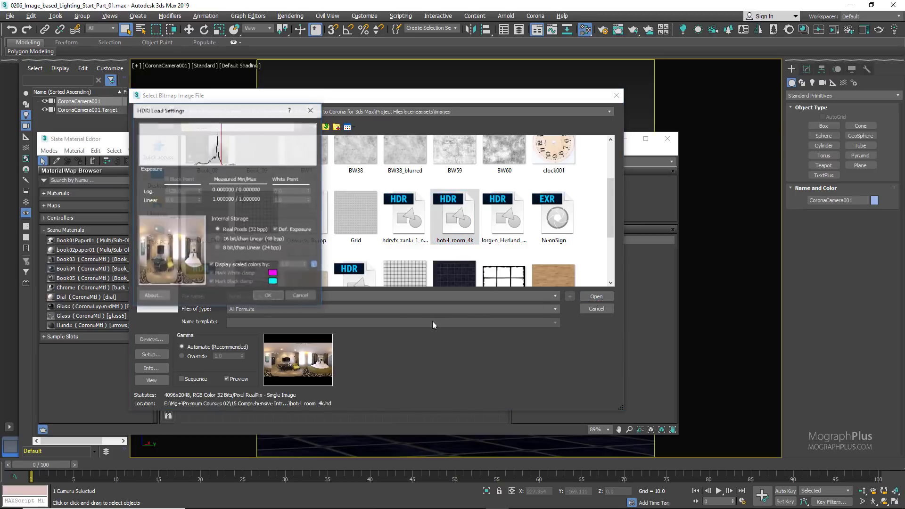
pyautogui.click(269, 296)
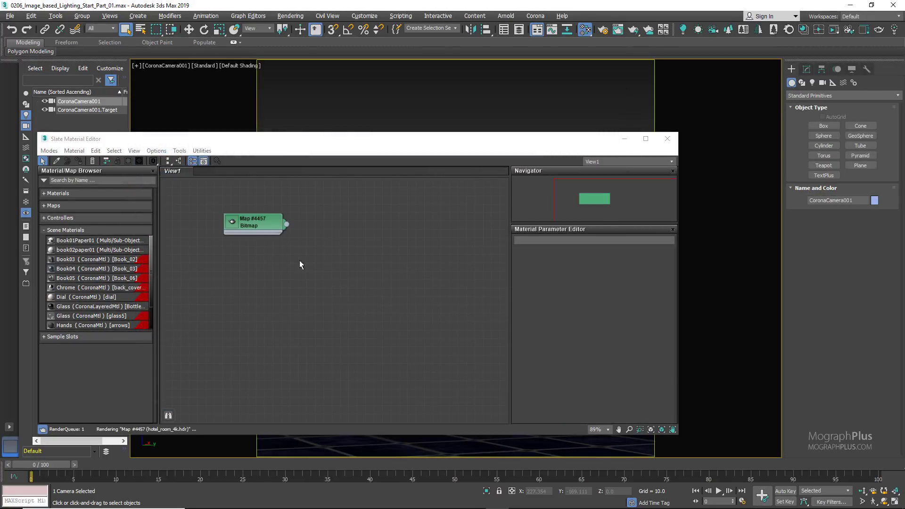
# Step: Open the new Bitmap node's parameters and view the full hotel_room_4k panorama
pyautogui.doubleClick(255, 224)
pyautogui.doubleClick(232, 222)
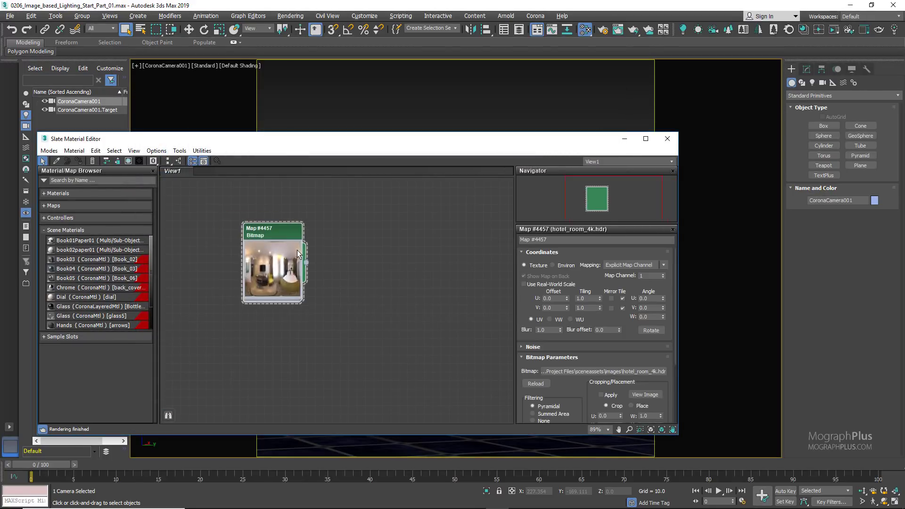
pyautogui.moveTo(297, 250); pyautogui.dragTo(353, 266)
pyautogui.click(644, 394)
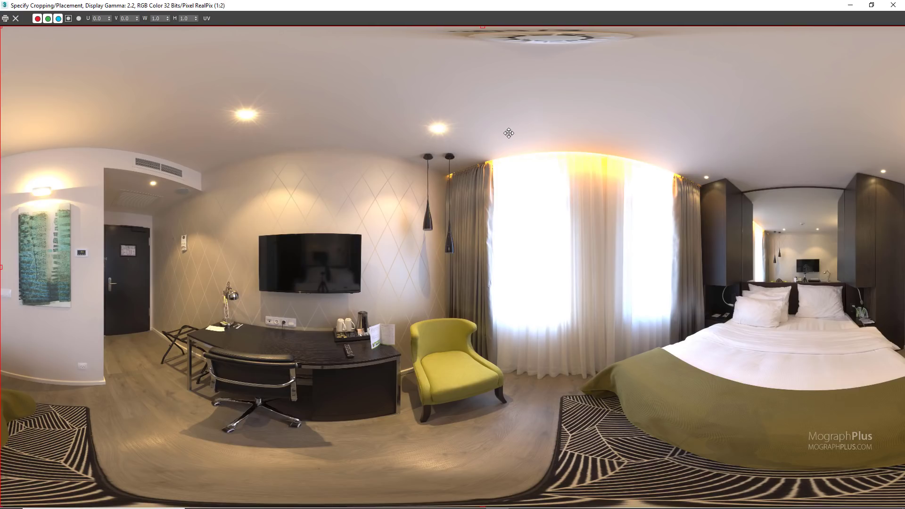
pyautogui.click(892, 5)
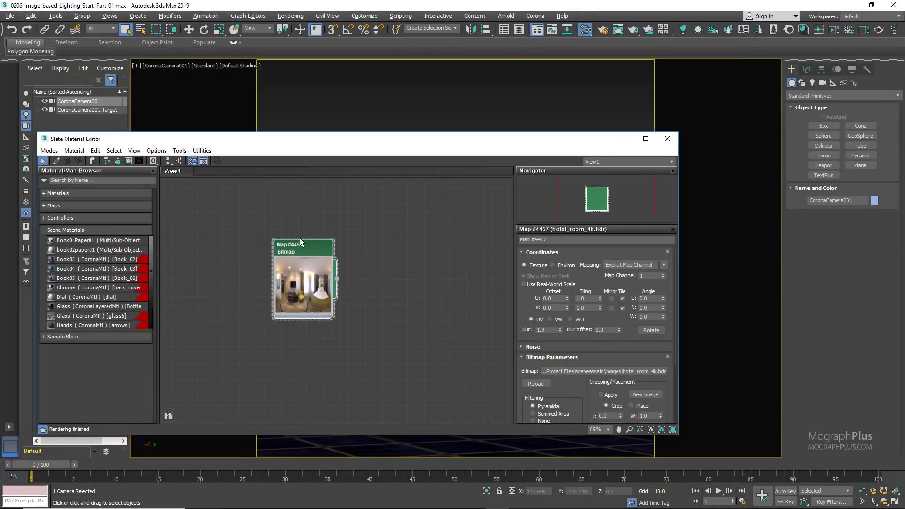
# Step: Instance the hotel_room_4k Bitmap into the Environment Map slot of Environment and Effects
pyautogui.moveTo(462, 141); pyautogui.dragTo(414, 141)
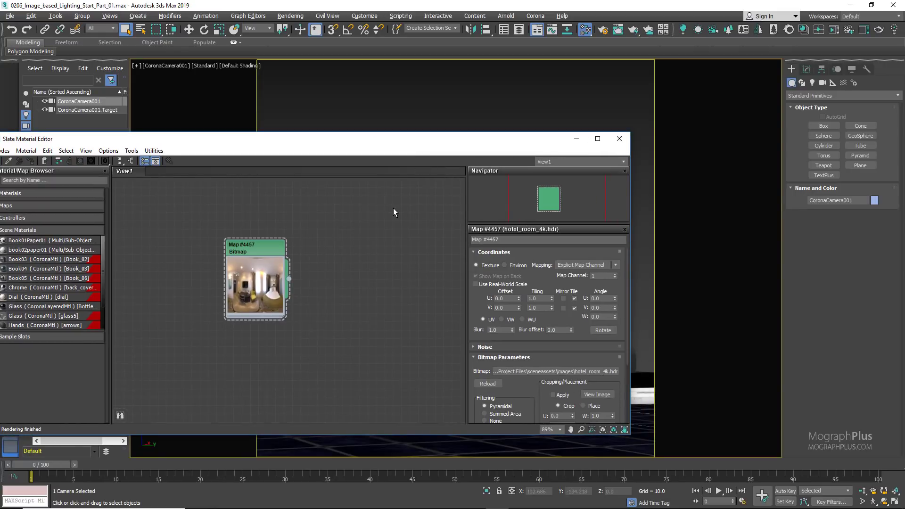
pyautogui.press('8')
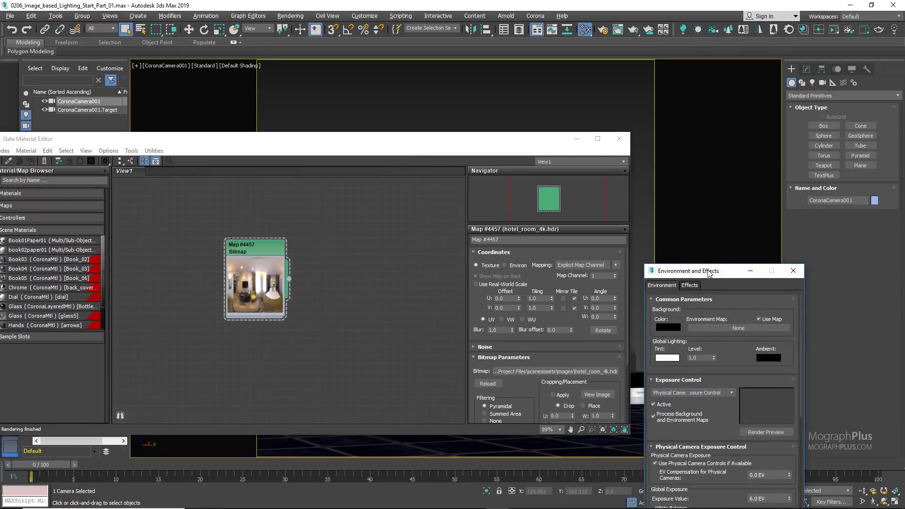
pyautogui.moveTo(709, 273); pyautogui.dragTo(705, 177)
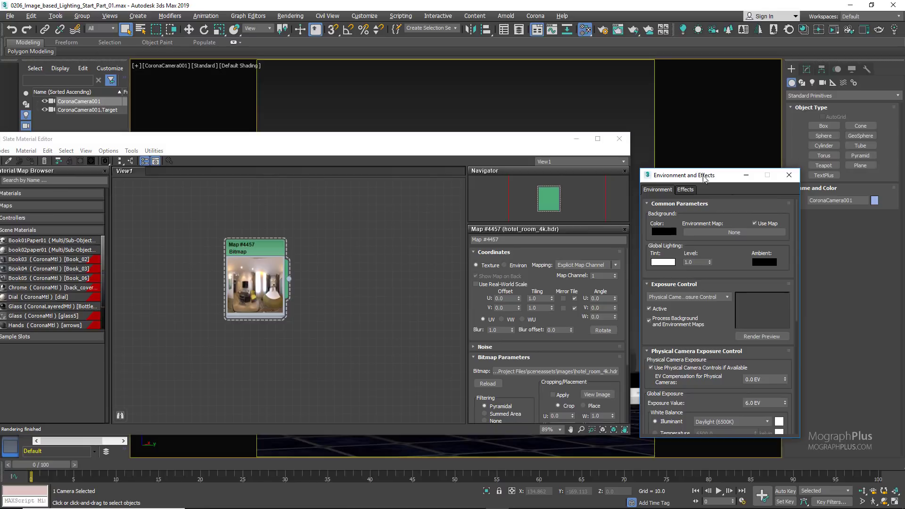
pyautogui.moveTo(289, 279); pyautogui.dragTo(724, 233)
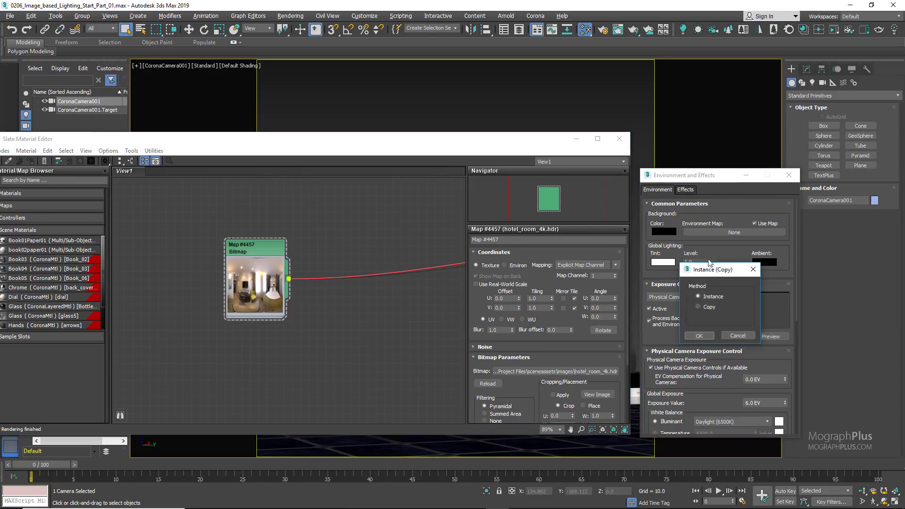
pyautogui.click(693, 334)
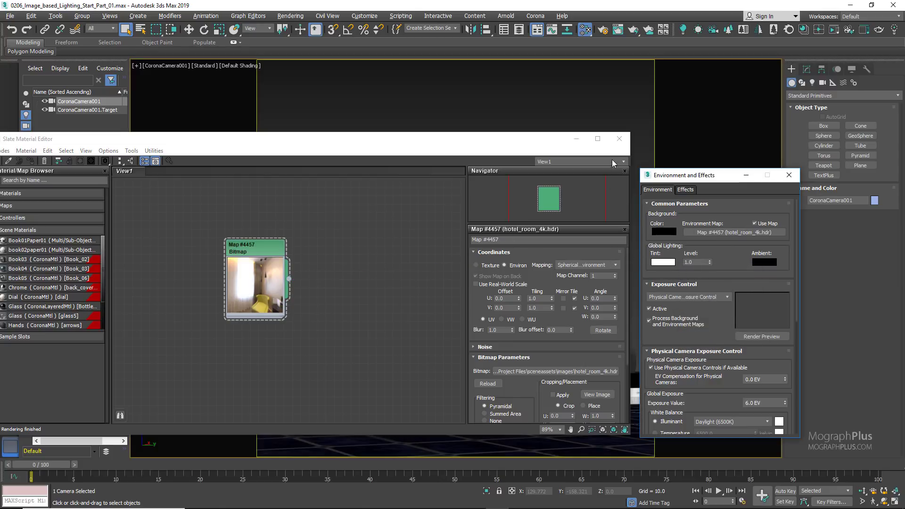
# Step: Keep the Bitmap's Spherical Environment mapping and close the Slate Material Editor
pyautogui.click(603, 179)
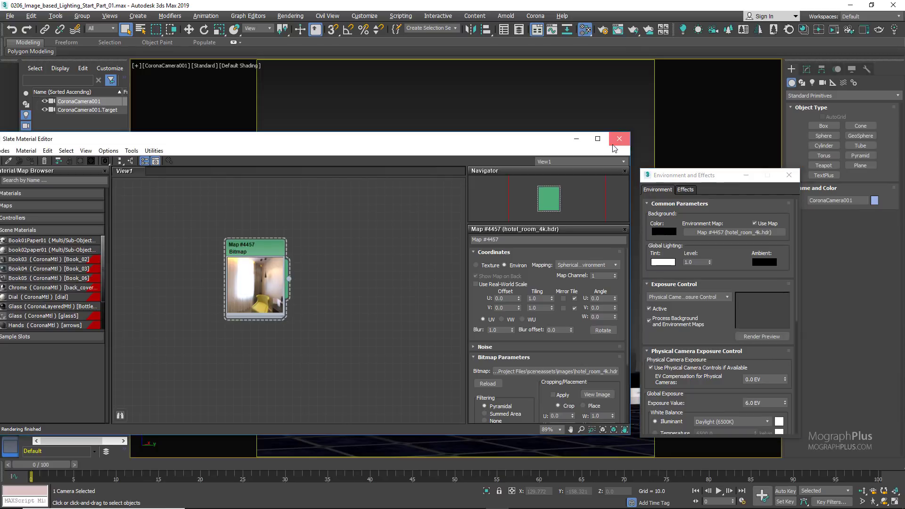
pyautogui.click(589, 266)
pyautogui.click(589, 260)
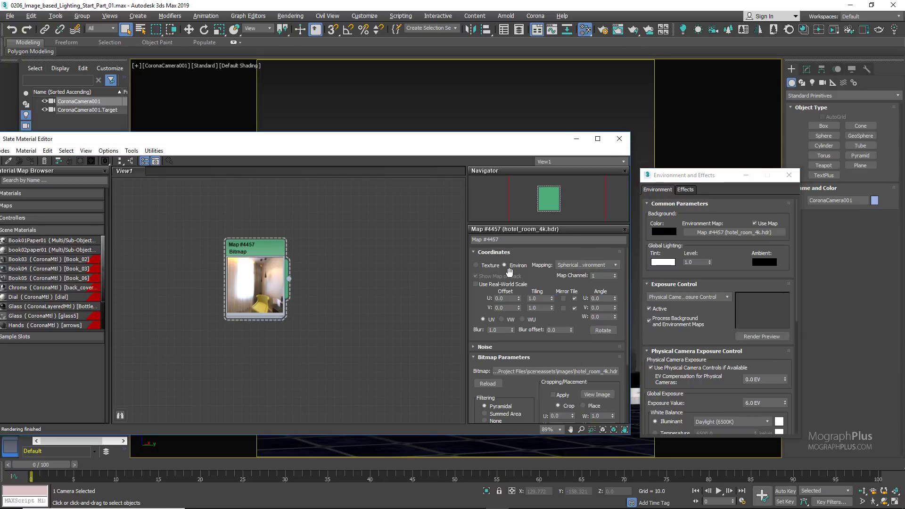
pyautogui.click(619, 139)
# Step: Close Environment and Effects, deselect the camera, and use the environment as viewport background
pyautogui.click(788, 175)
pyautogui.click(545, 138)
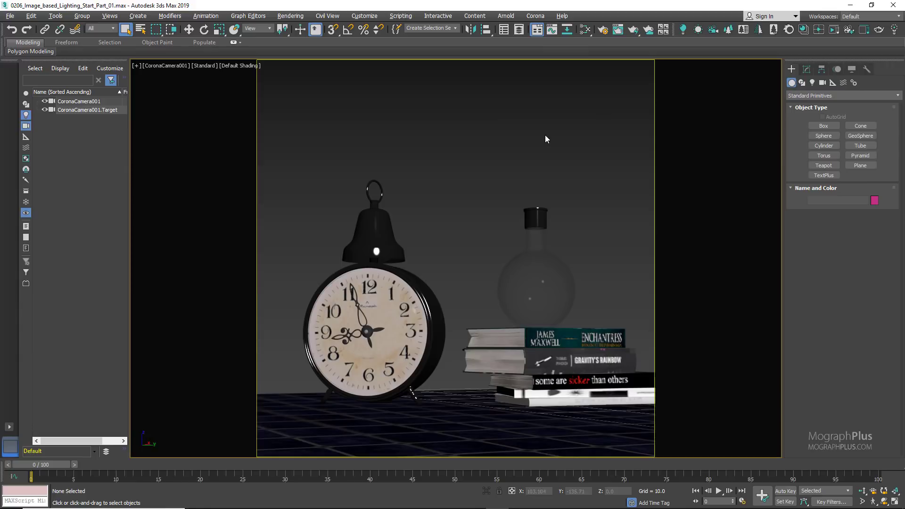
pyautogui.hotkey('alt', 'b')
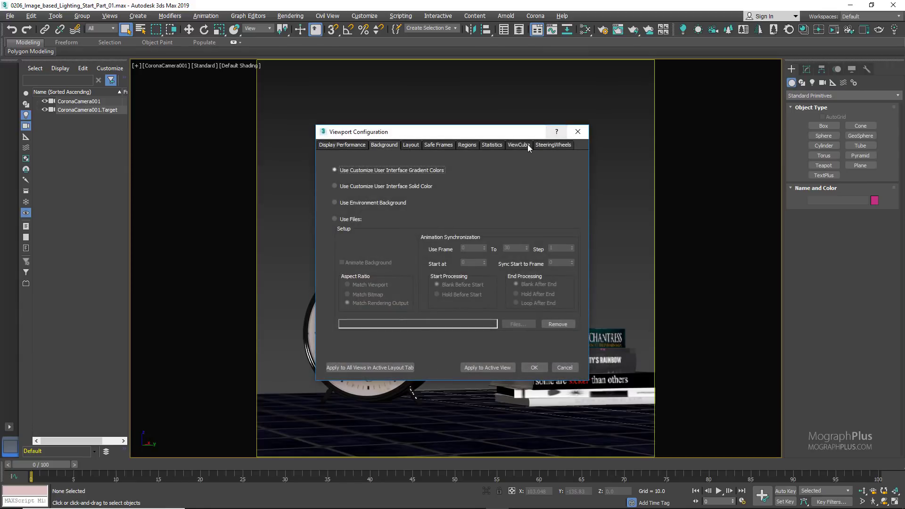
pyautogui.click(393, 205)
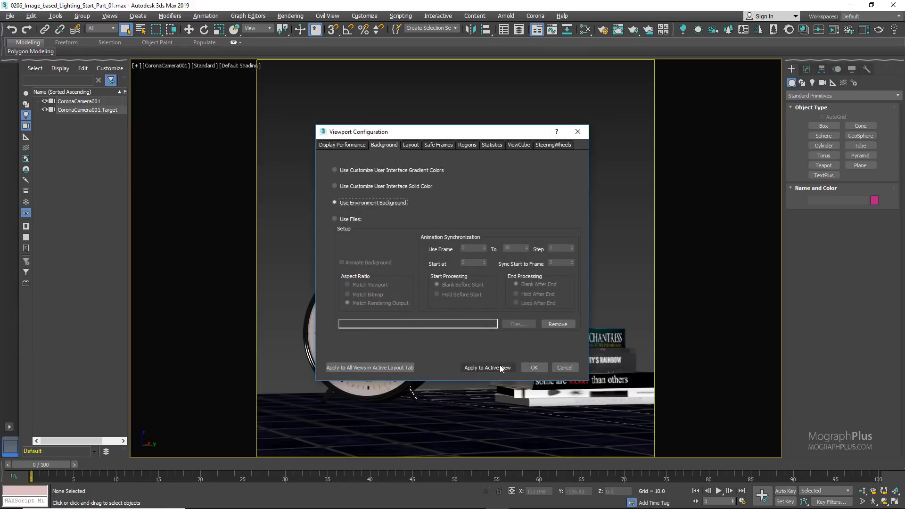
pyautogui.click(531, 364)
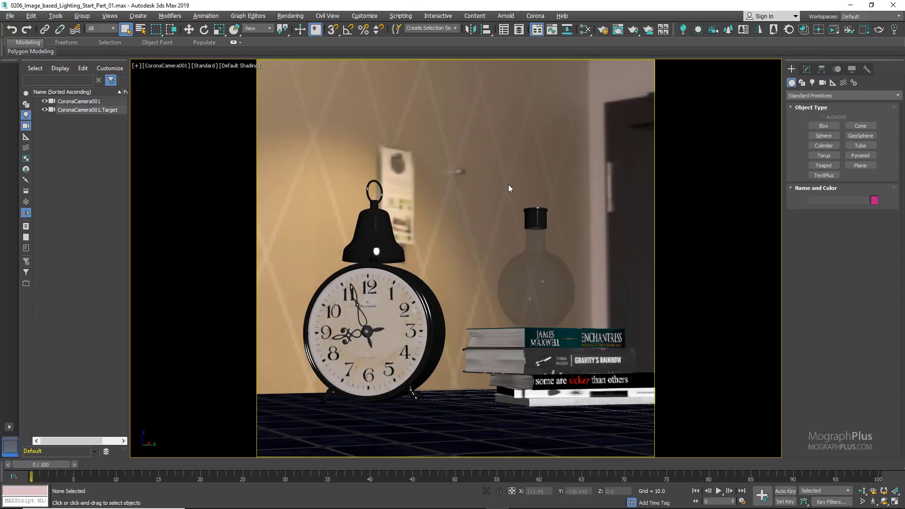
# Step: Reopen the Slate Material Editor and select the Map #4457 HDRI node
pyautogui.press('m')
pyautogui.moveTo(450, 147); pyautogui.dragTo(195, 143)
pyautogui.click(60, 259)
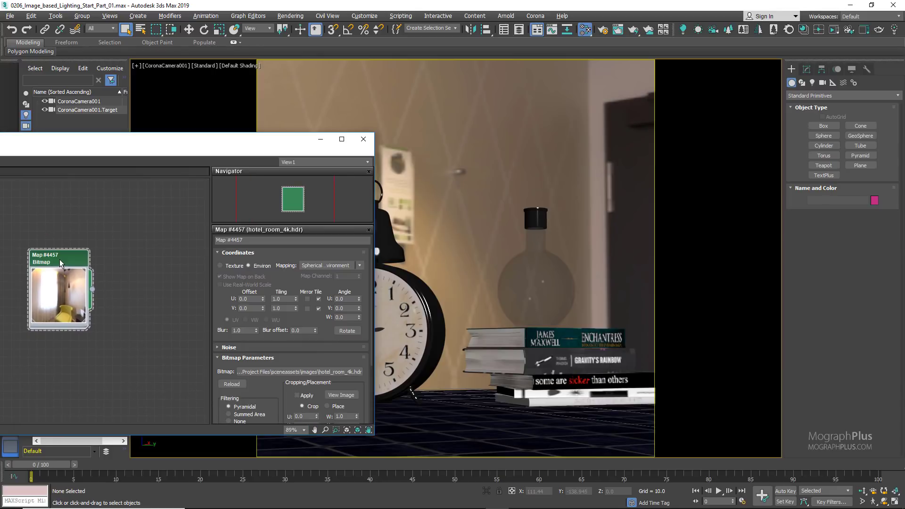
pyautogui.moveTo(283, 147); pyautogui.dragTo(223, 153)
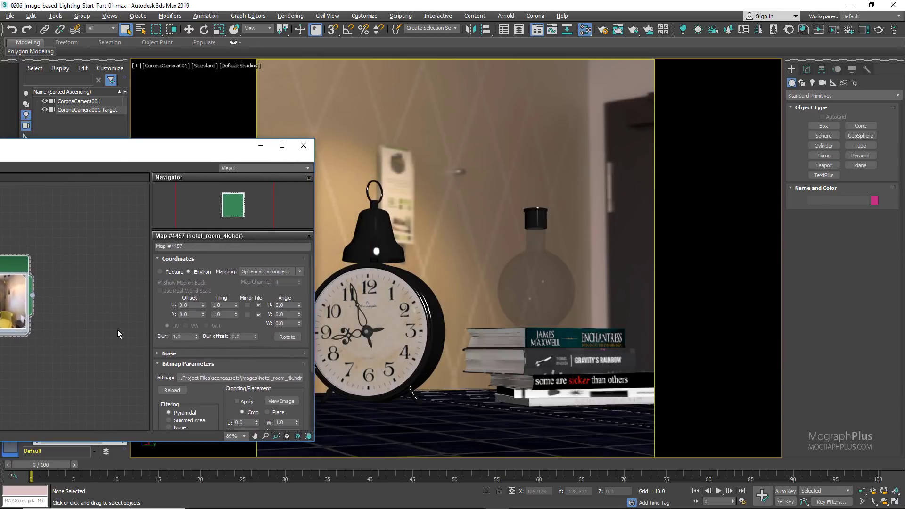
# Step: Set Map #4457's U Offset to 0.18, rotating the HDRI behind the clock
pyautogui.doubleClick(195, 305)
pyautogui.moveTo(202, 306); pyautogui.dragTo(200, 282)
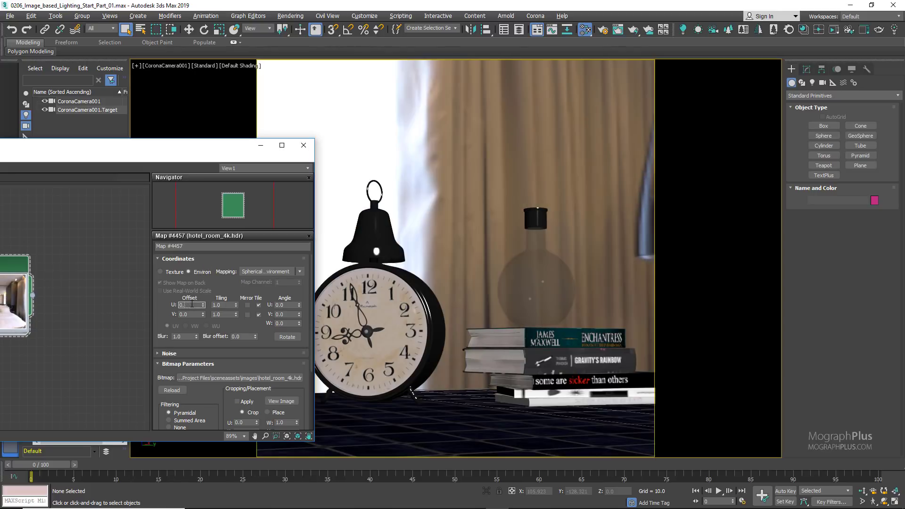
pyautogui.write('0')
pyautogui.press('Return')
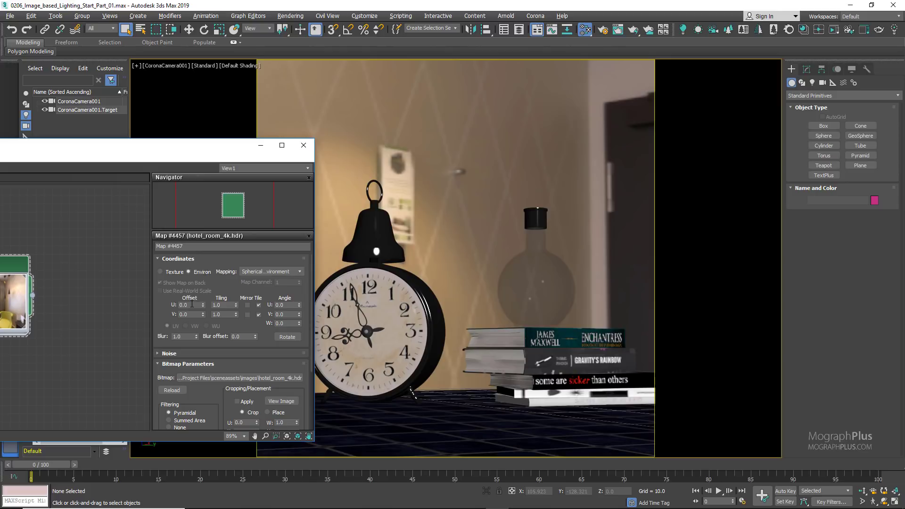
pyautogui.doubleClick(192, 304)
pyautogui.write('0.0')
pyautogui.press('Return')
pyautogui.doubleClick(192, 304)
pyautogui.write('0.18')
pyautogui.press('Return')
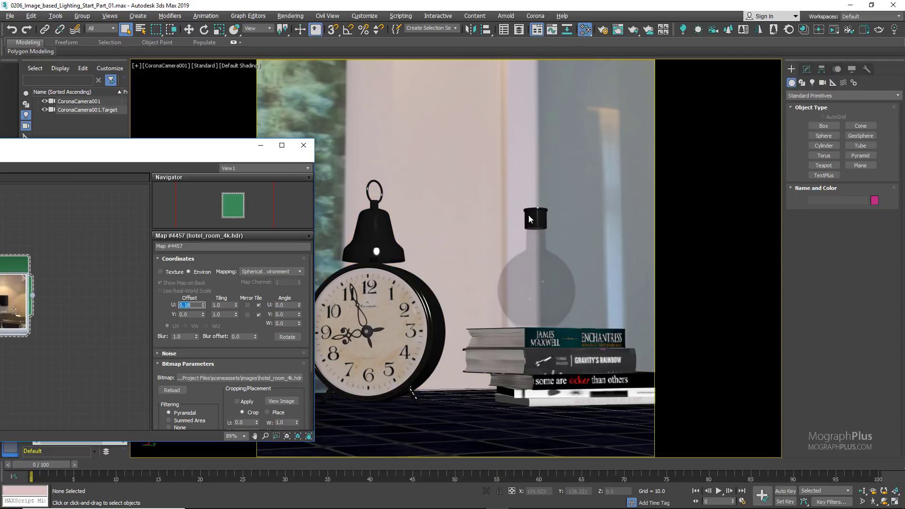
# Step: Run an interactive Corona render, set Highlight compress to 1.80, then stop it
pyautogui.click(833, 30)
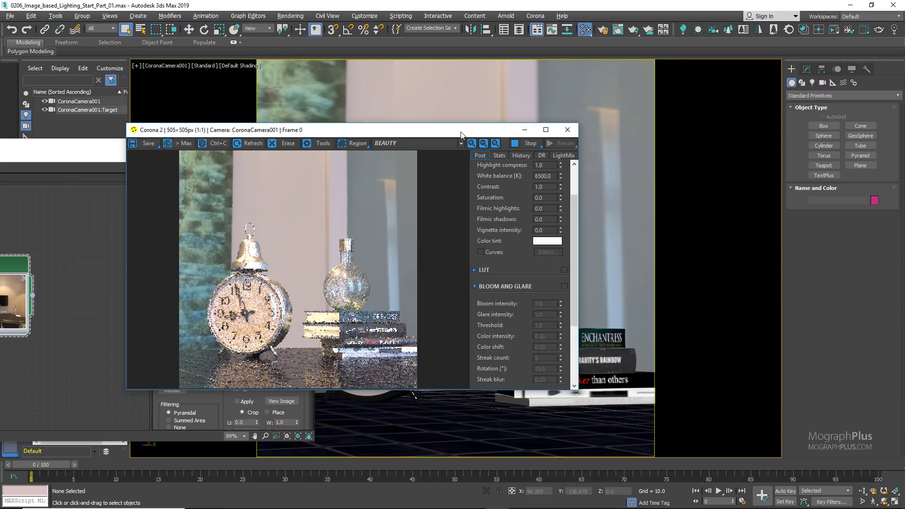
pyautogui.moveTo(460, 132); pyautogui.dragTo(557, 126)
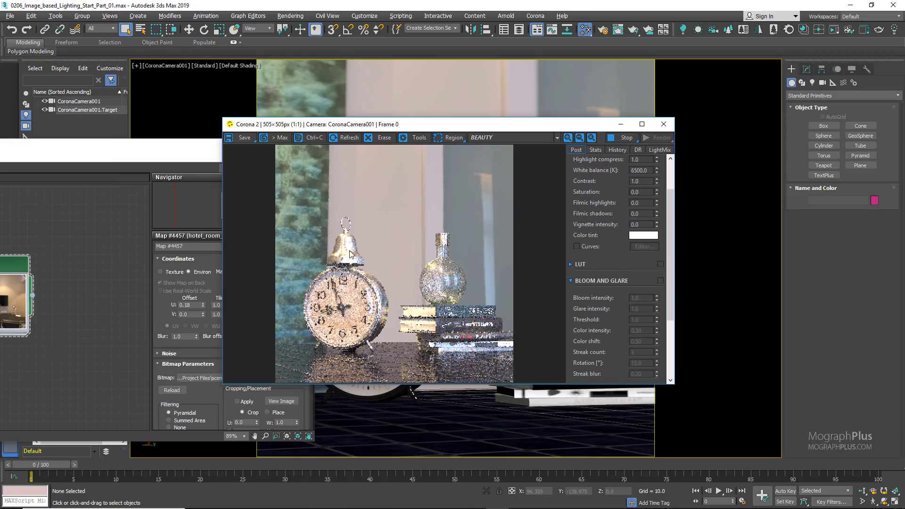
pyautogui.scroll(1, 607, 202)
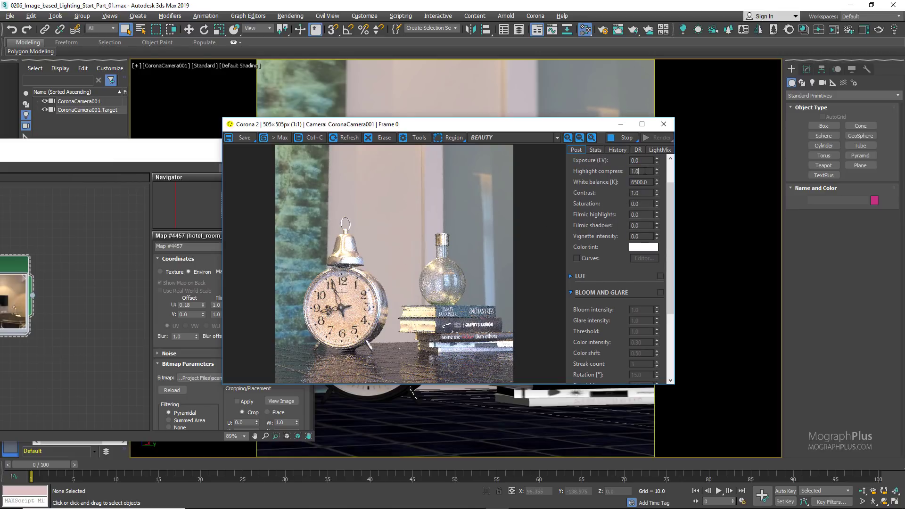
pyautogui.press('Return')
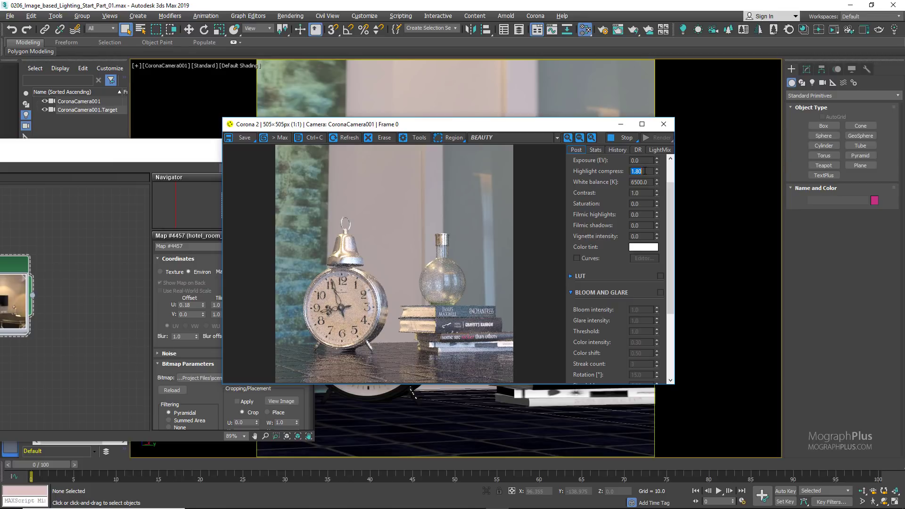
pyautogui.moveTo(497, 128); pyautogui.dragTo(588, 128)
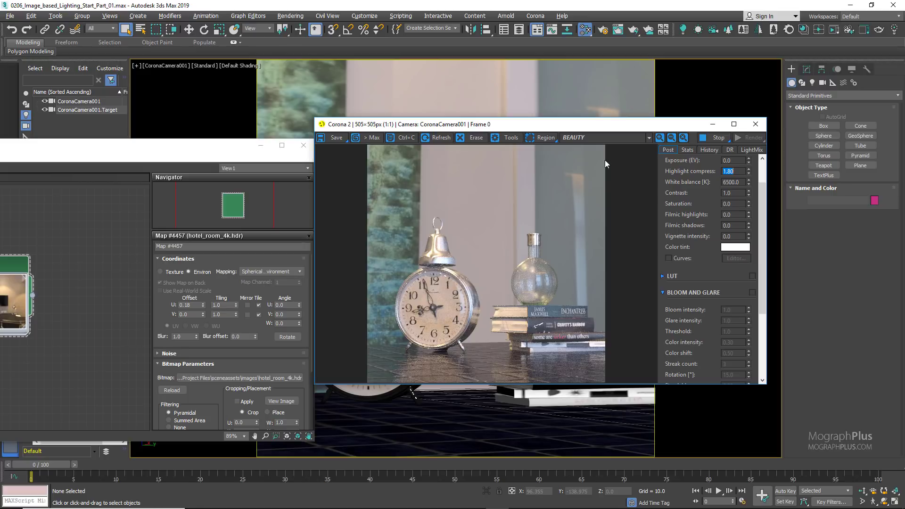
pyautogui.click(718, 137)
# Step: Close the frame buffer, open Render Setup's Scene tab, and bring Map #4457 into view
pyautogui.click(756, 125)
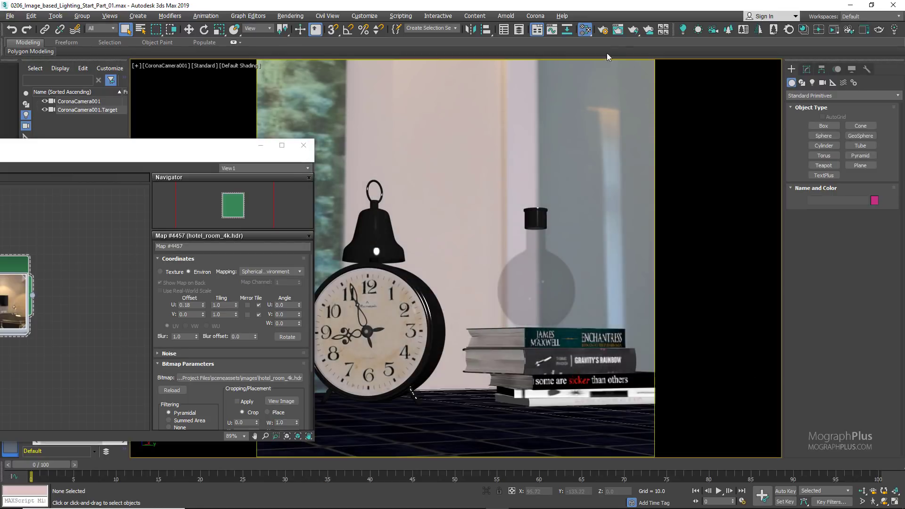
pyautogui.press('F10')
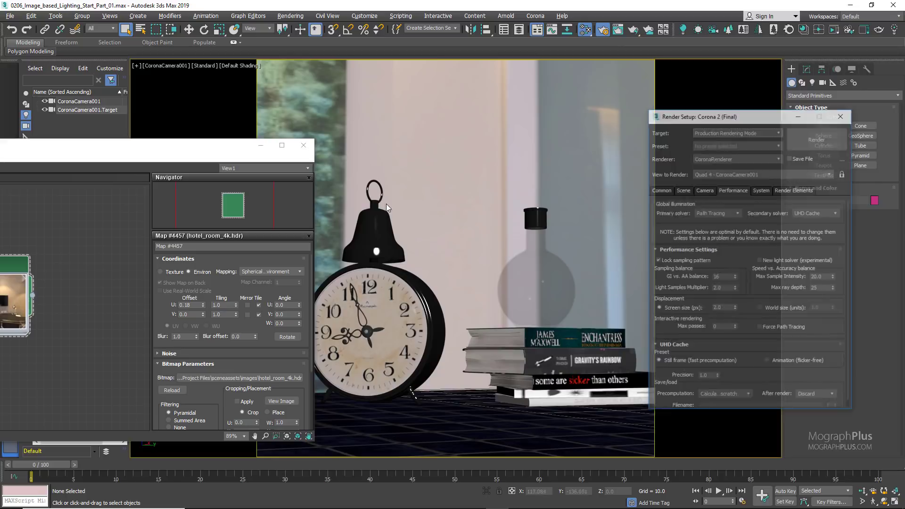
pyautogui.click(684, 191)
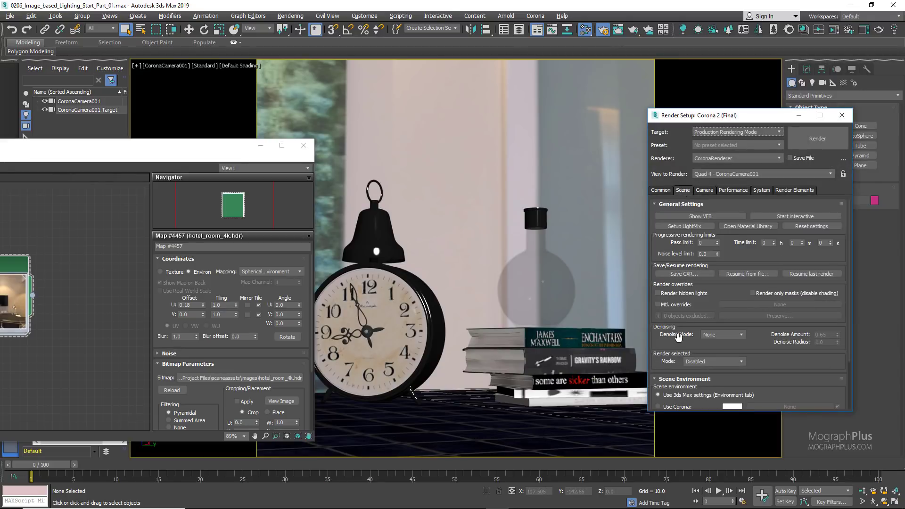
pyautogui.scroll(-3, 675, 341)
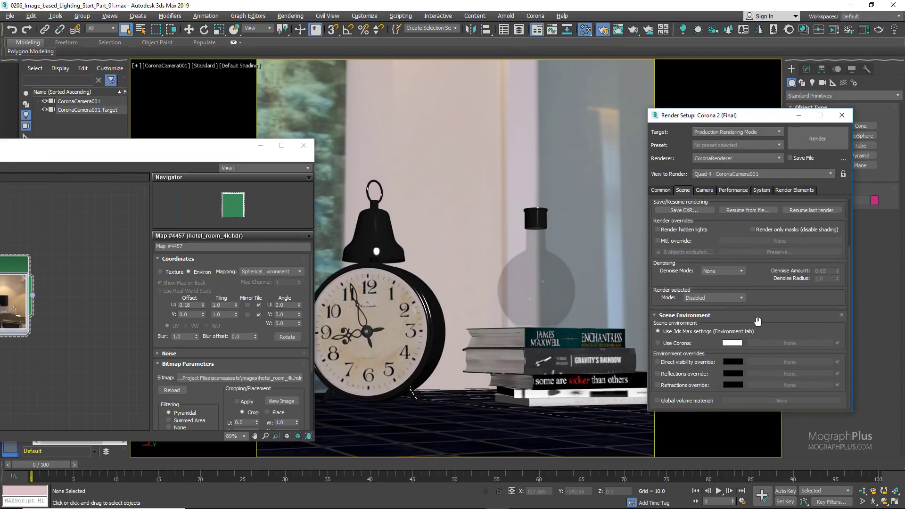
pyautogui.moveTo(178, 152); pyautogui.dragTo(246, 142)
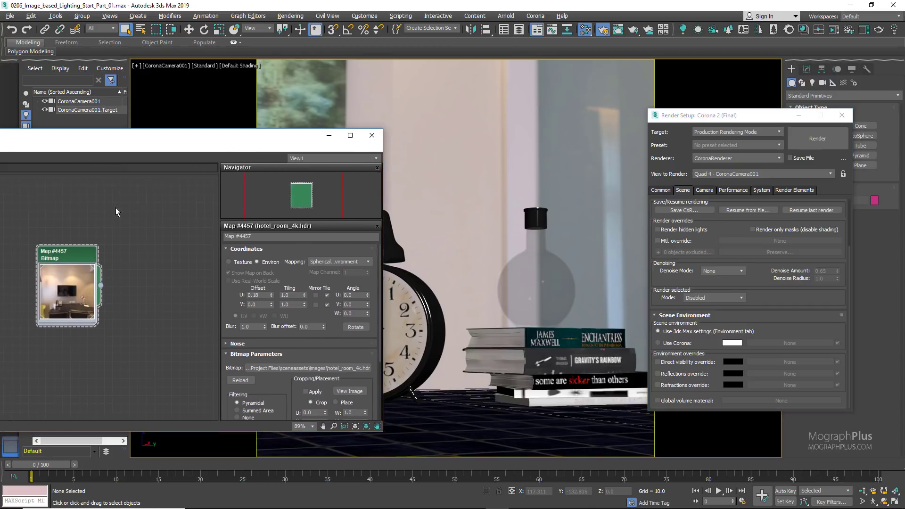
pyautogui.moveTo(115, 207); pyautogui.dragTo(172, 193, button='middle')
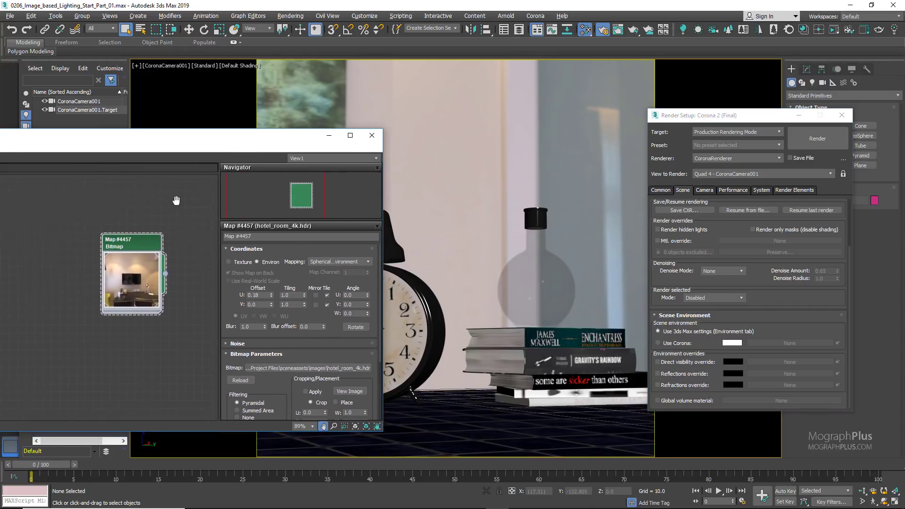
# Step: Instance Map #4457 into Corona's scene environment slot, then reselect Use 3ds Max settings
pyautogui.click(679, 343)
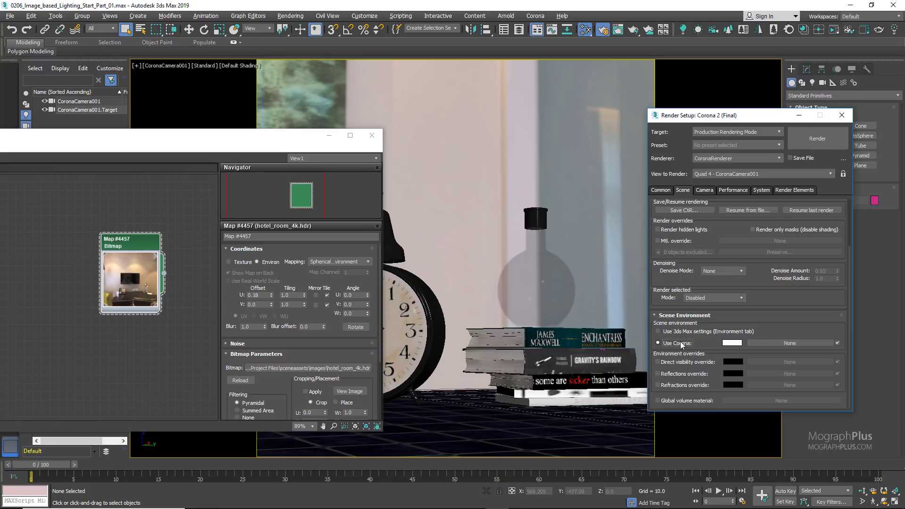
pyautogui.moveTo(163, 272); pyautogui.dragTo(765, 340)
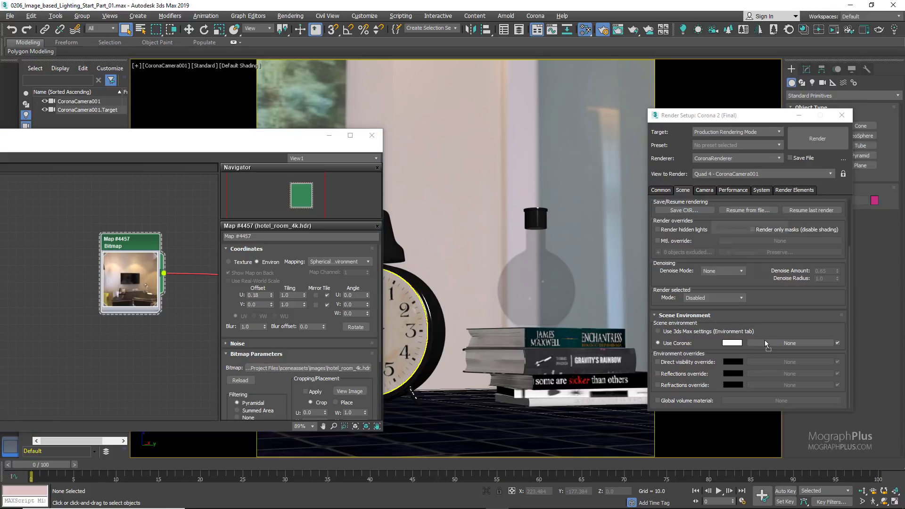
pyautogui.click(715, 301)
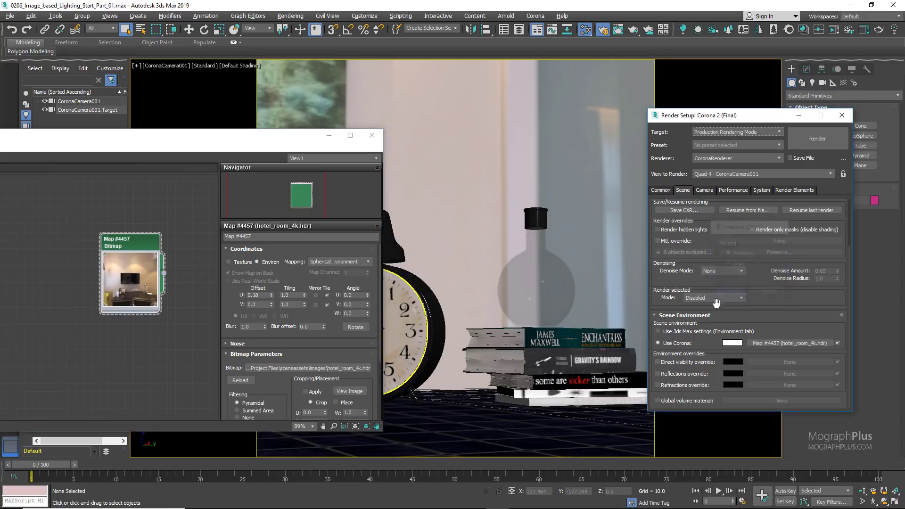
pyautogui.click(684, 332)
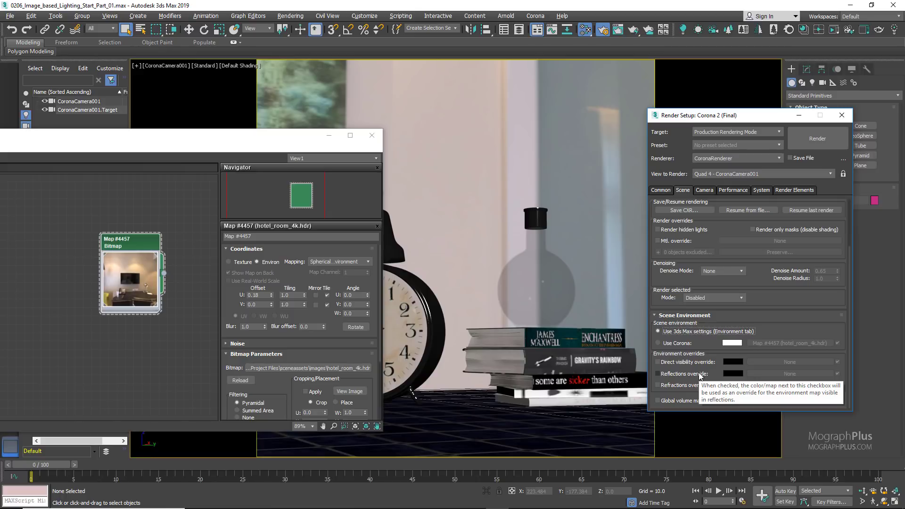
# Step: Add a second Bitmap node loaded with ProvWash_Ref.hdr
pyautogui.moveTo(132, 289); pyautogui.dragTo(99, 238, button='middle')
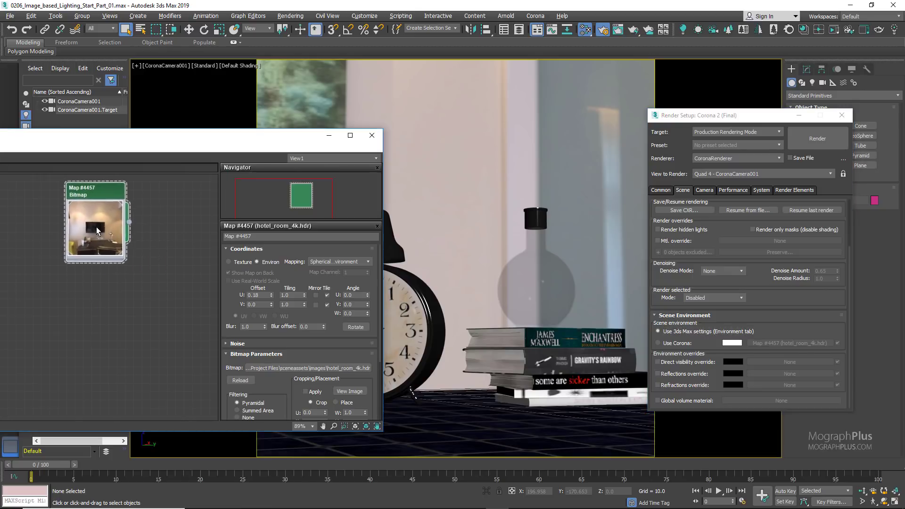
pyautogui.rightClick(80, 293)
pyautogui.moveTo(101, 306)
pyautogui.moveTo(198, 306)
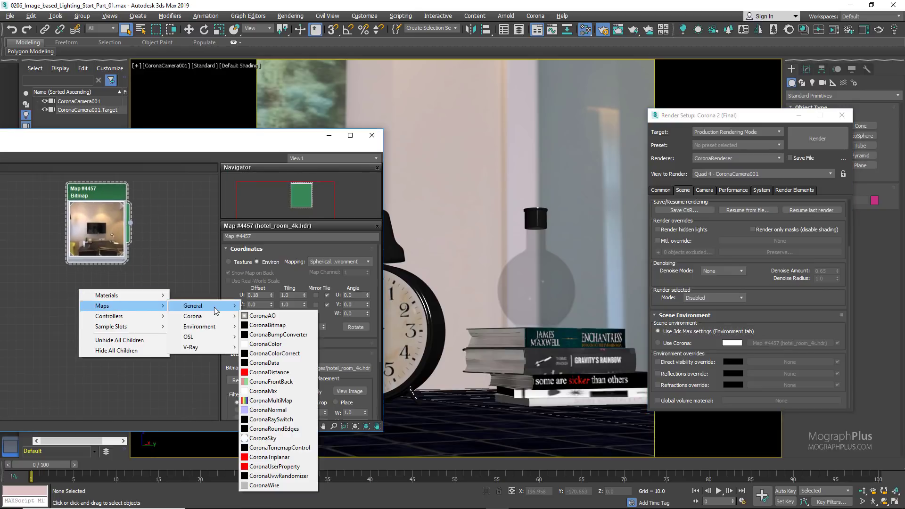
pyautogui.click(258, 163)
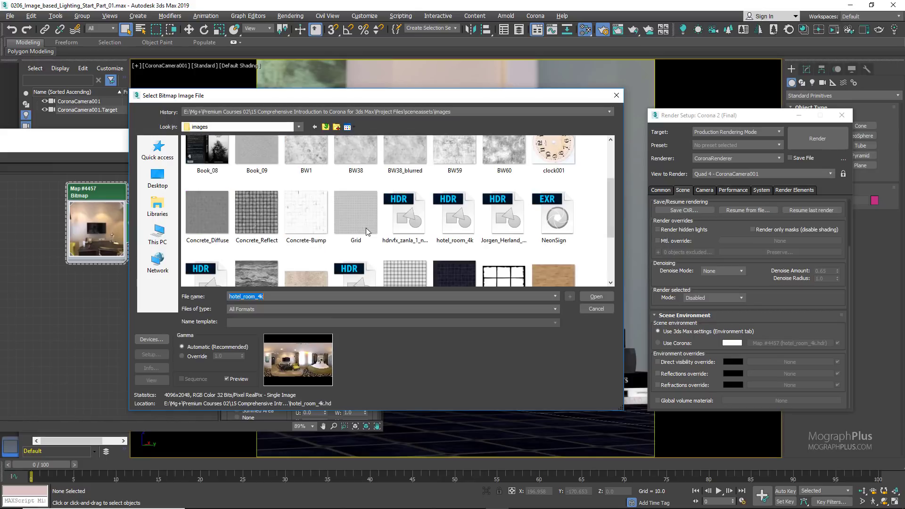
pyautogui.scroll(2, 372, 236)
pyautogui.scroll(-2, 415, 239)
pyautogui.doubleClick(210, 188)
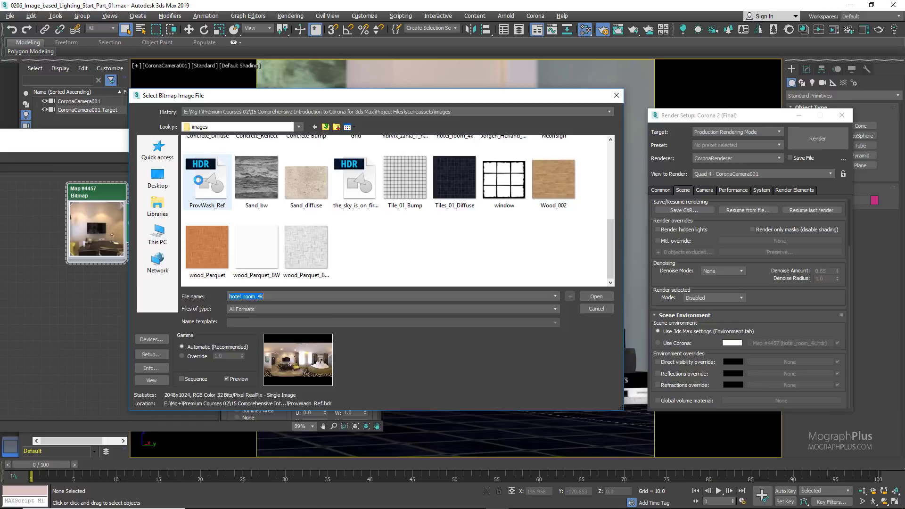
pyautogui.click(268, 296)
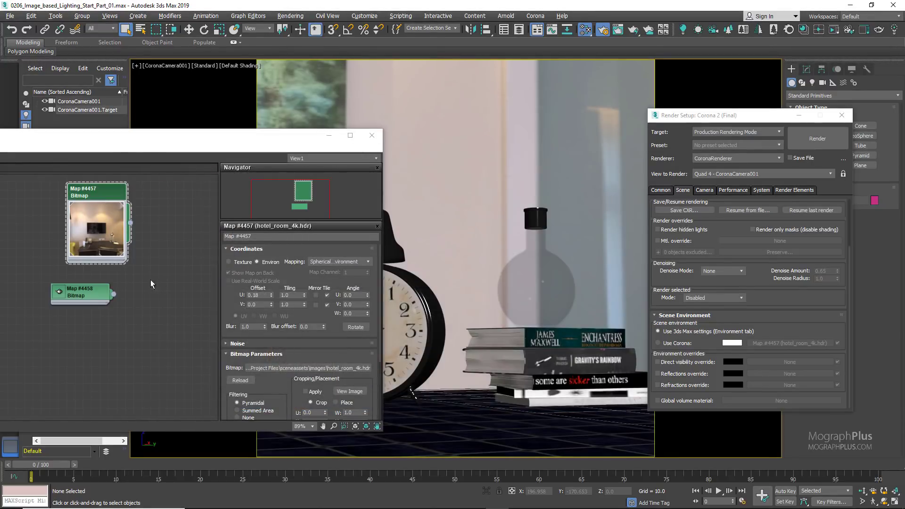
# Step: Give Map #4458 Spherical Environment mapping and a 0.55 U offset
pyautogui.doubleClick(77, 300)
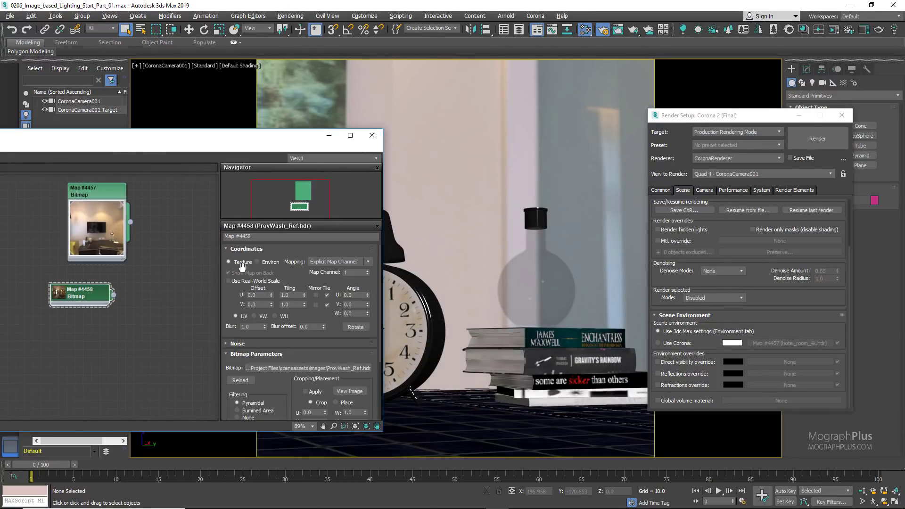
pyautogui.click(334, 261)
pyautogui.click(332, 270)
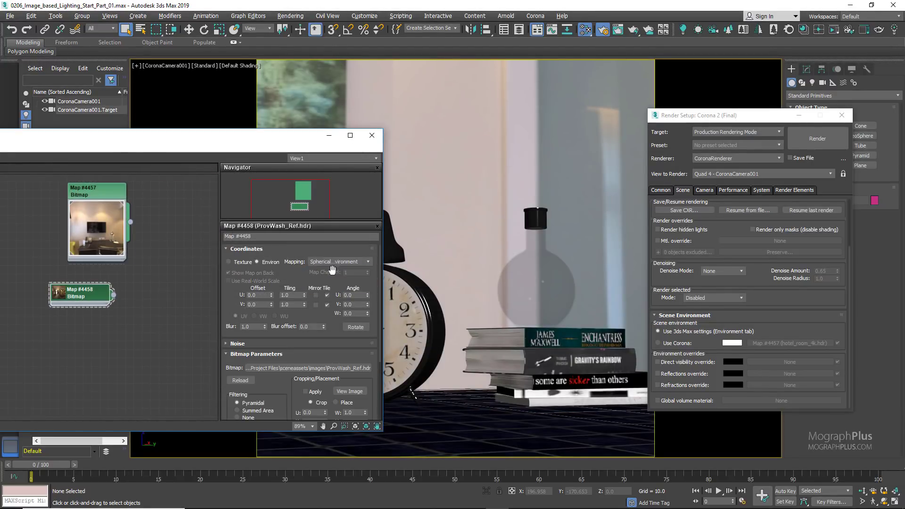
pyautogui.doubleClick(59, 292)
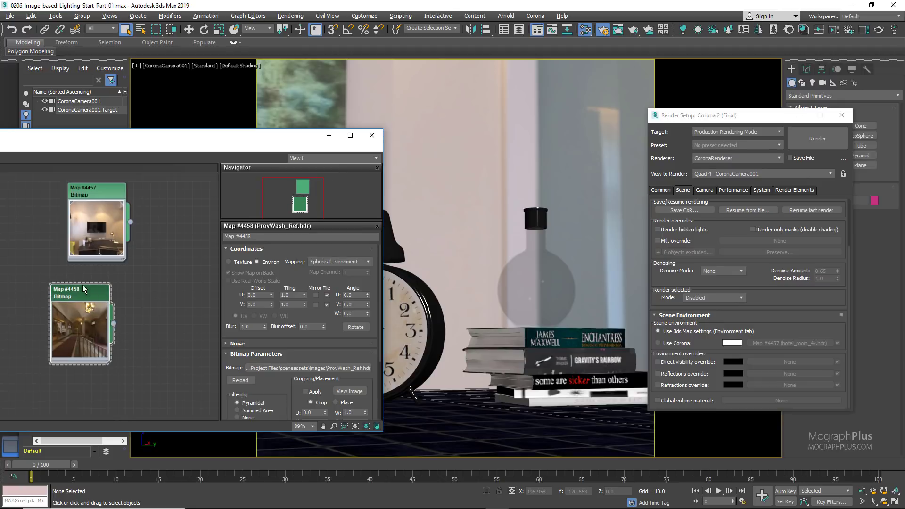
pyautogui.click(260, 297)
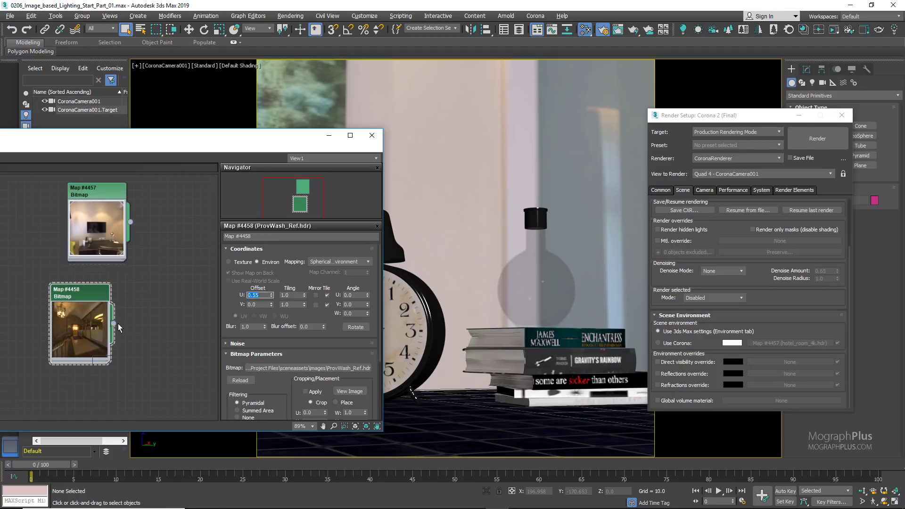
pyautogui.moveTo(114, 324); pyautogui.dragTo(719, 358)
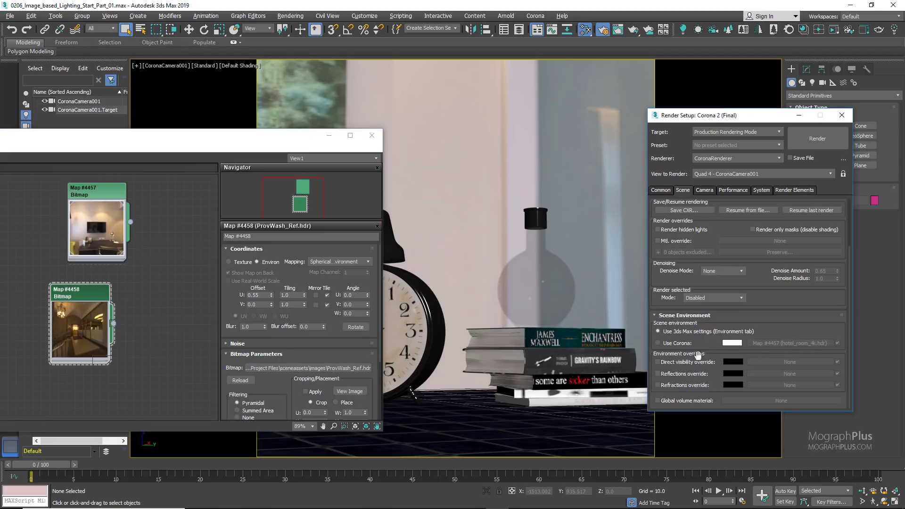
# Step: Enable Direct visibility override with Map #4458 as an instance and start an interactive render
pyautogui.click(687, 362)
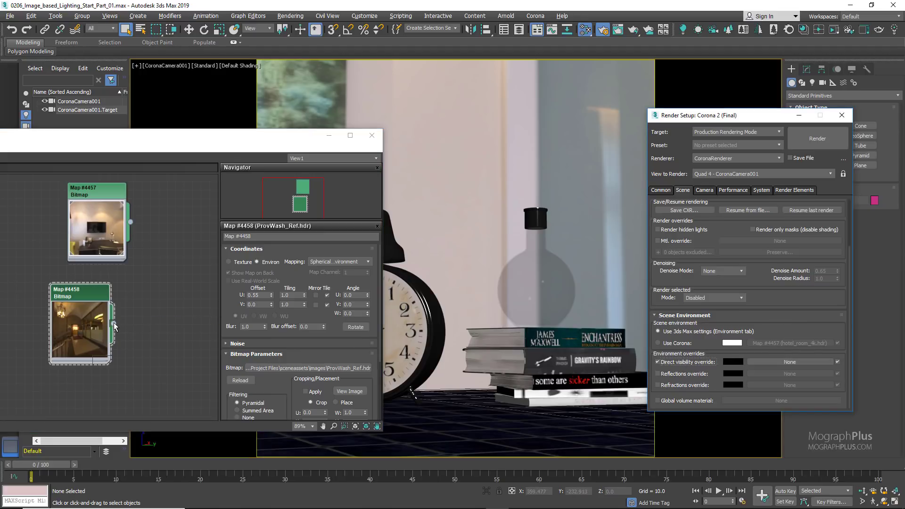
pyautogui.moveTo(115, 325); pyautogui.dragTo(764, 373)
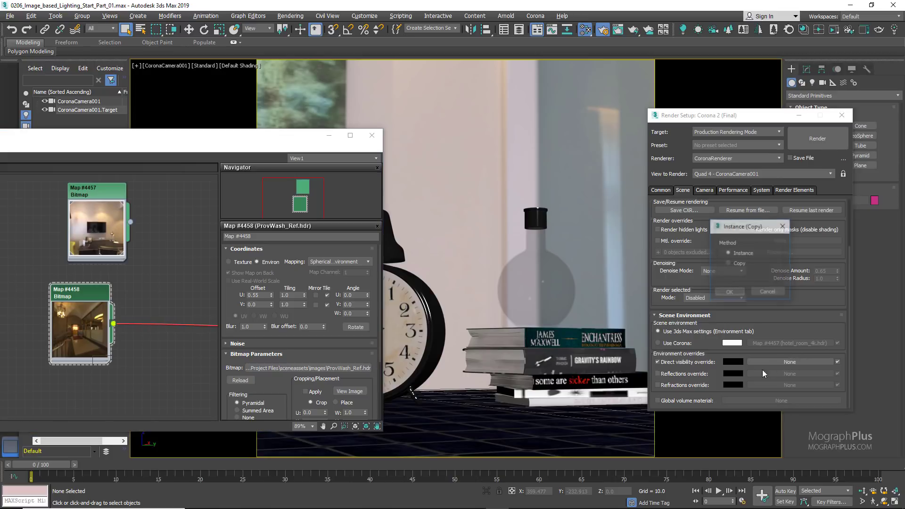
pyautogui.click(729, 291)
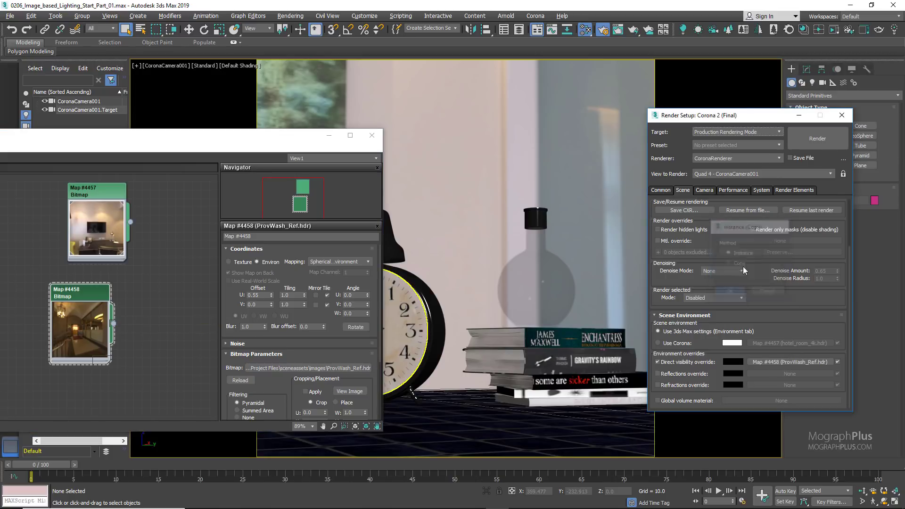
pyautogui.click(832, 32)
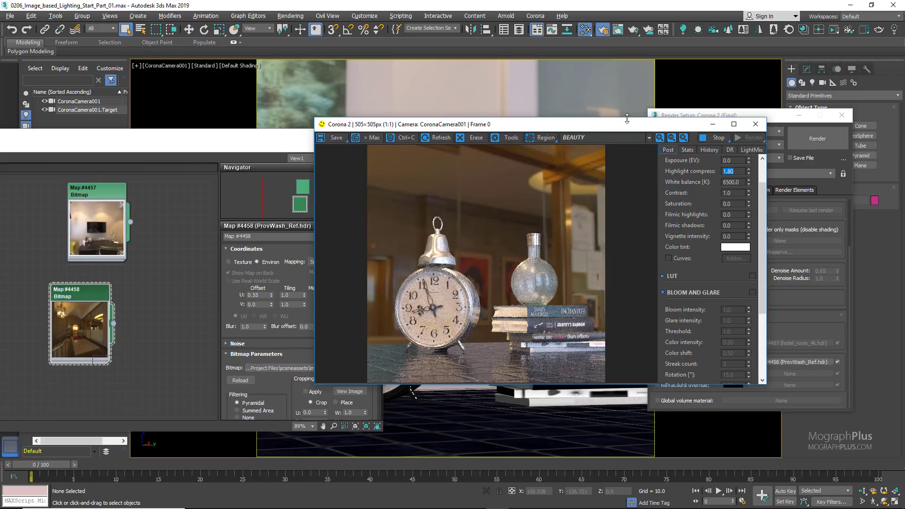
# Step: Switch the Direct visibility override off and close Render Setup
pyautogui.moveTo(626, 125); pyautogui.dragTo(493, 129)
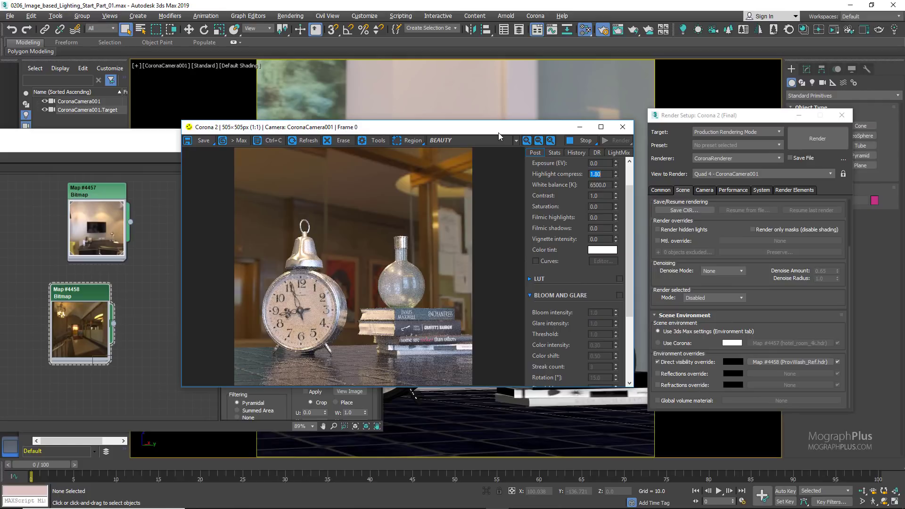
pyautogui.moveTo(629, 194); pyautogui.dragTo(630, 168)
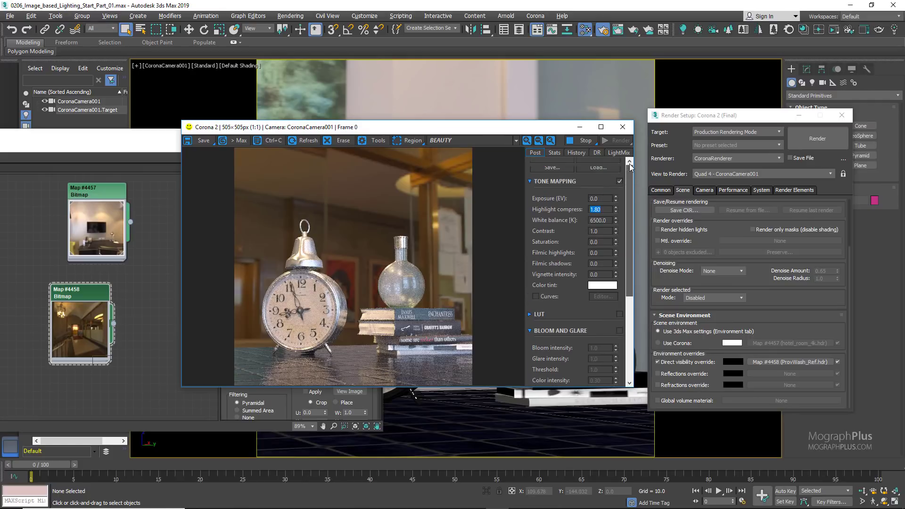
pyautogui.click(674, 362)
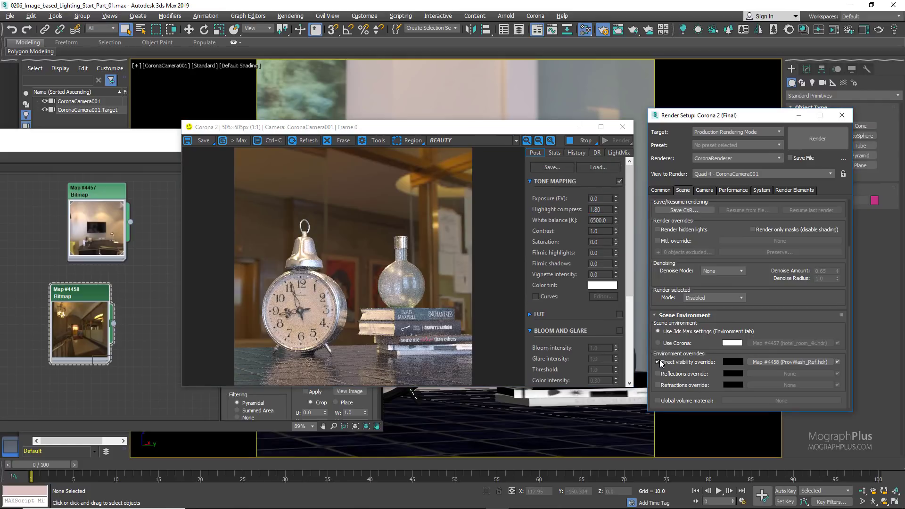
pyautogui.click(657, 362)
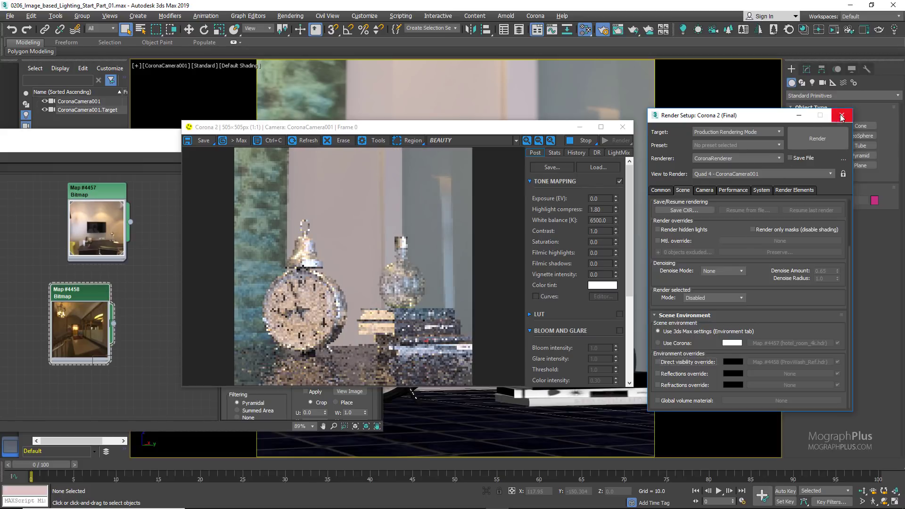
pyautogui.click(842, 118)
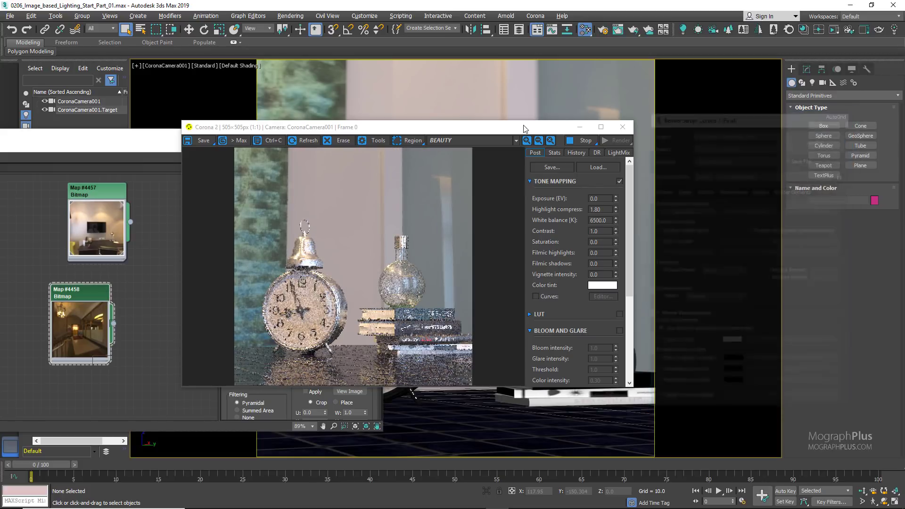
# Step: Rearrange frame buffer, Slate editor and nodes; collapse Coordinates and Bitmap Parameters, expand Output
pyautogui.moveTo(543, 129); pyautogui.dragTo(812, 126)
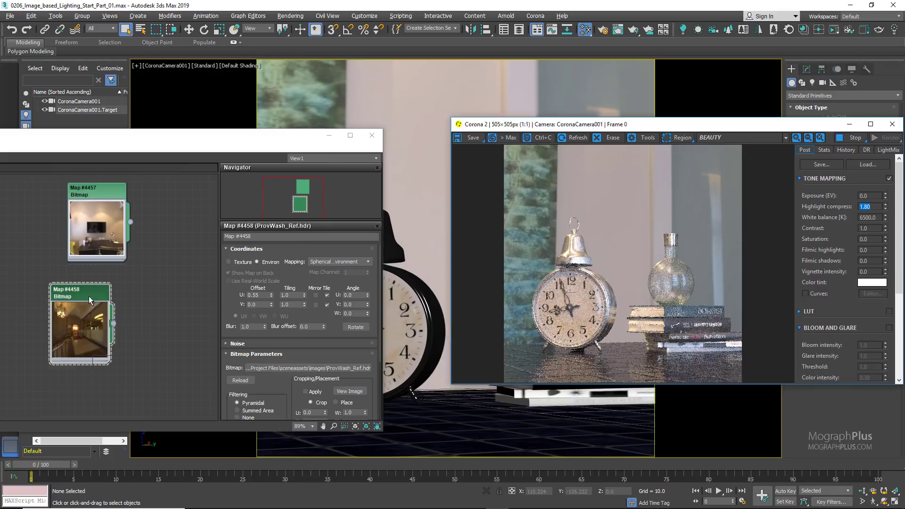
pyautogui.moveTo(90, 306); pyautogui.dragTo(81, 399)
pyautogui.moveTo(110, 247); pyautogui.dragTo(67, 280)
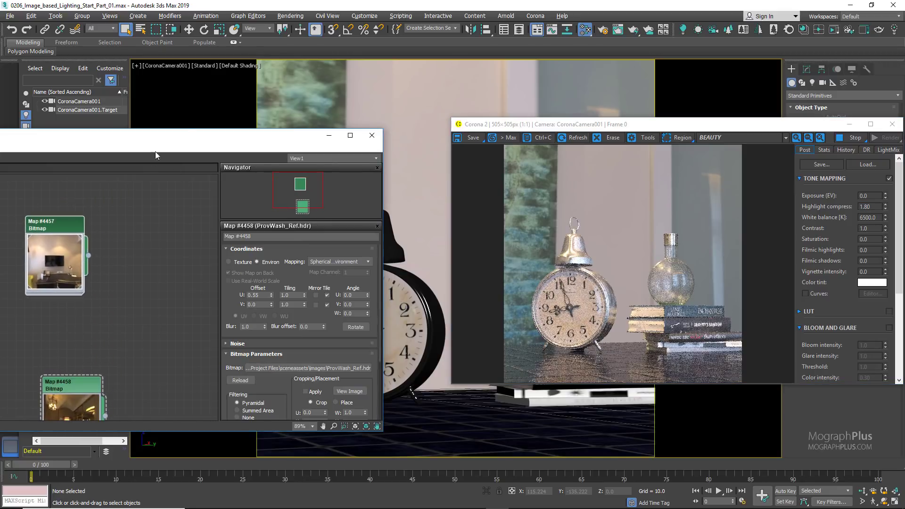
pyautogui.moveTo(266, 138); pyautogui.dragTo(337, 133)
pyautogui.moveTo(159, 236); pyautogui.dragTo(110, 239, button='middle')
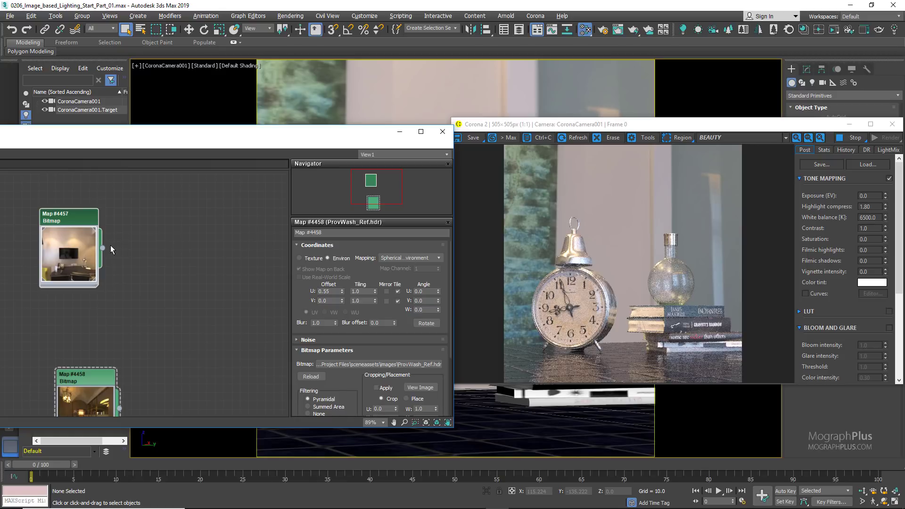
pyautogui.click(322, 246)
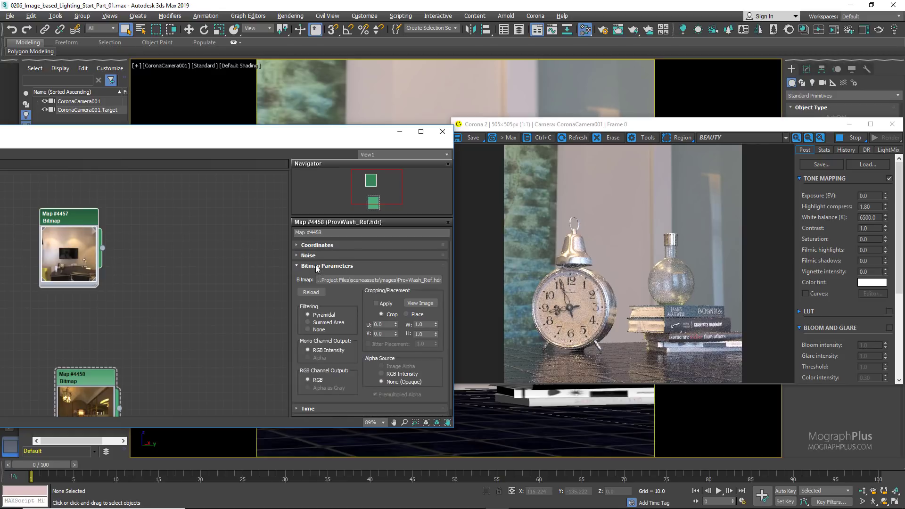
pyautogui.click(316, 265)
pyautogui.click(316, 286)
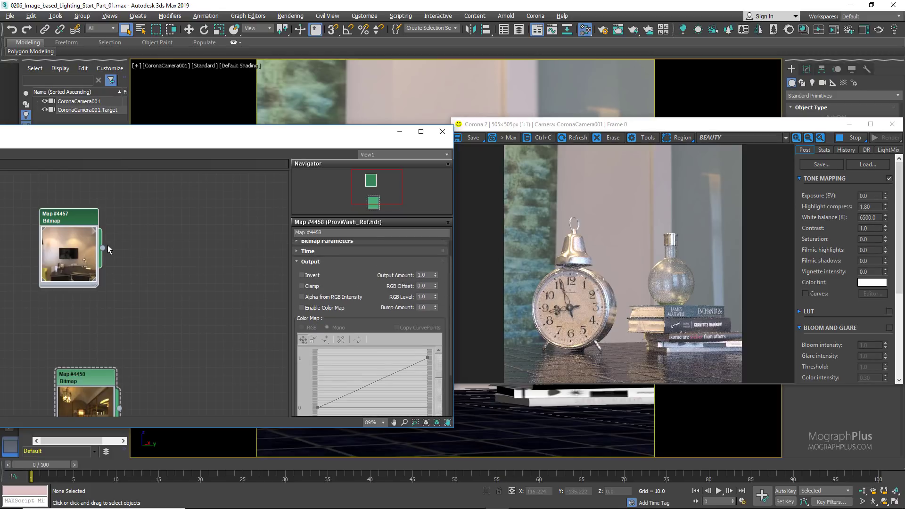
# Step: Add a CoronaColorCorrect map fed by the hotel_room_4k.hdr bitmap, Map #4457
pyautogui.moveTo(103, 248); pyautogui.dragTo(174, 274)
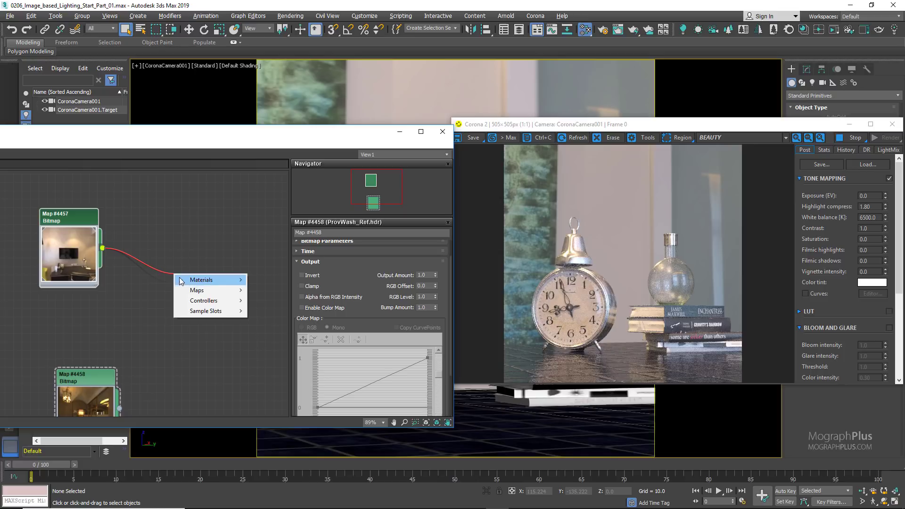
pyautogui.moveTo(197, 289)
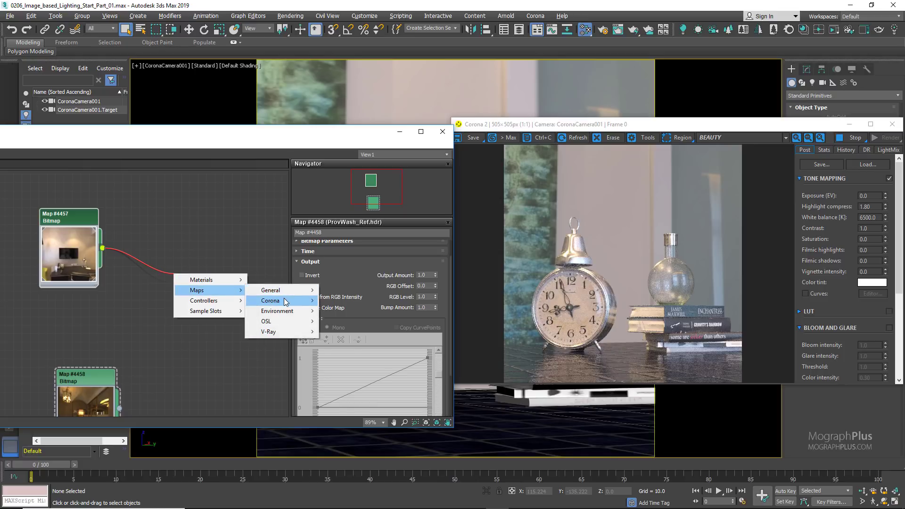
pyautogui.moveTo(285, 301)
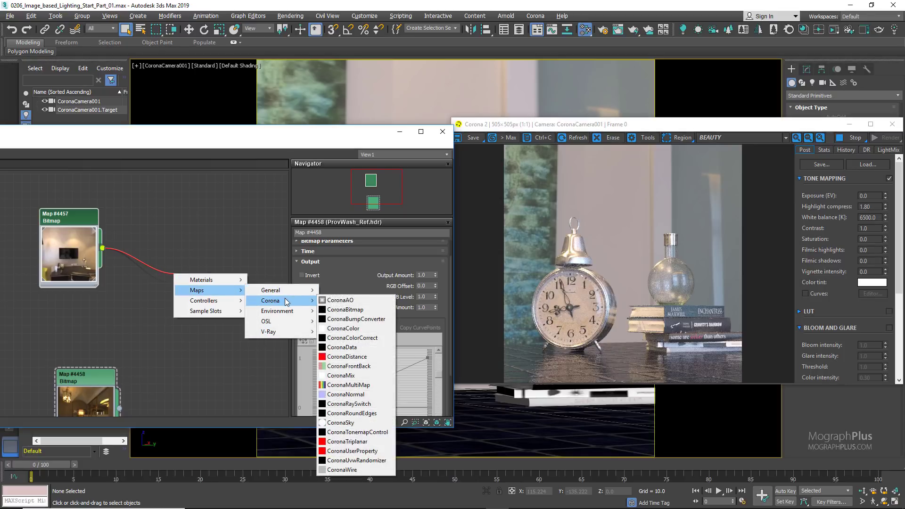
pyautogui.click(374, 338)
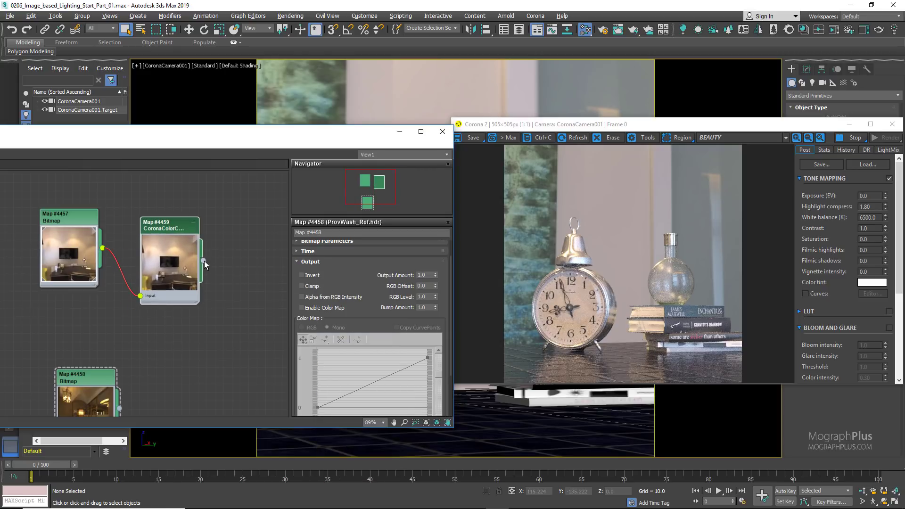
pyautogui.click(238, 231)
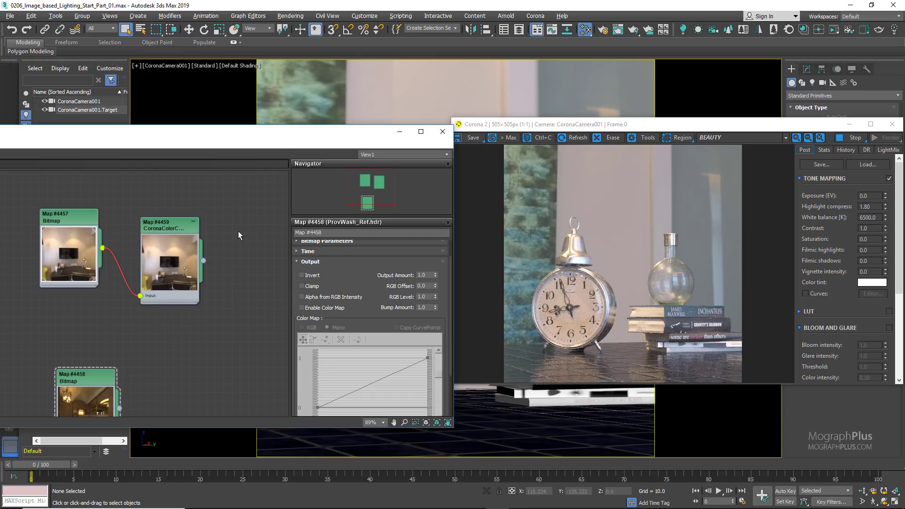
# Step: Instance the color correct map as the Environment Map, then stop the interactive render
pyautogui.press('8')
pyautogui.moveTo(203, 260); pyautogui.dragTo(733, 232)
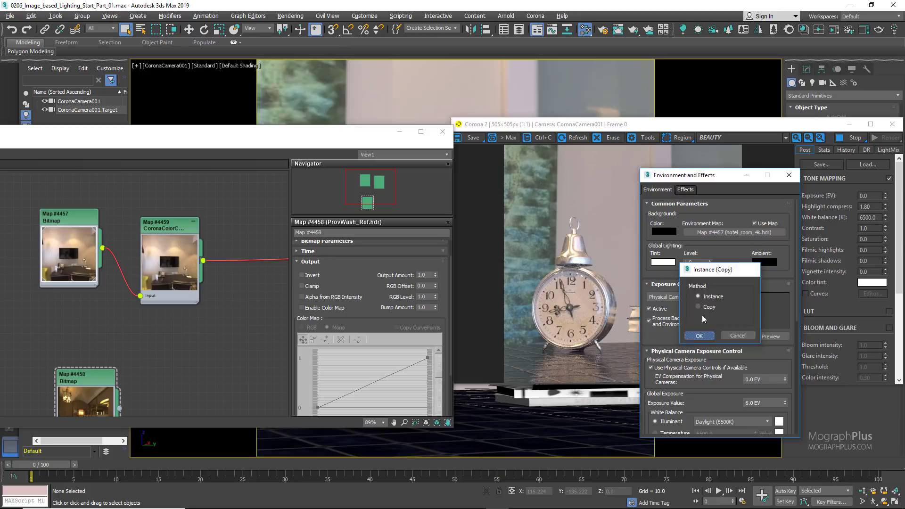
pyautogui.click(698, 335)
pyautogui.click(789, 174)
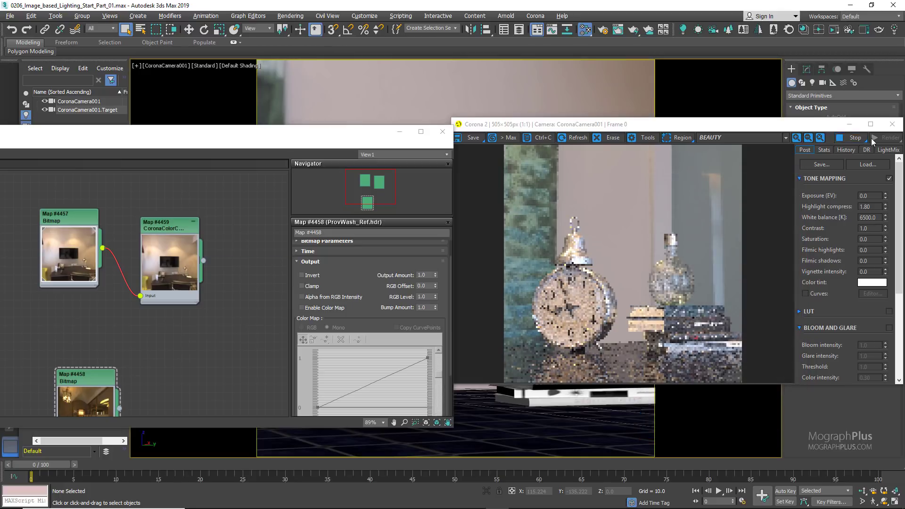
pyautogui.doubleClick(162, 226)
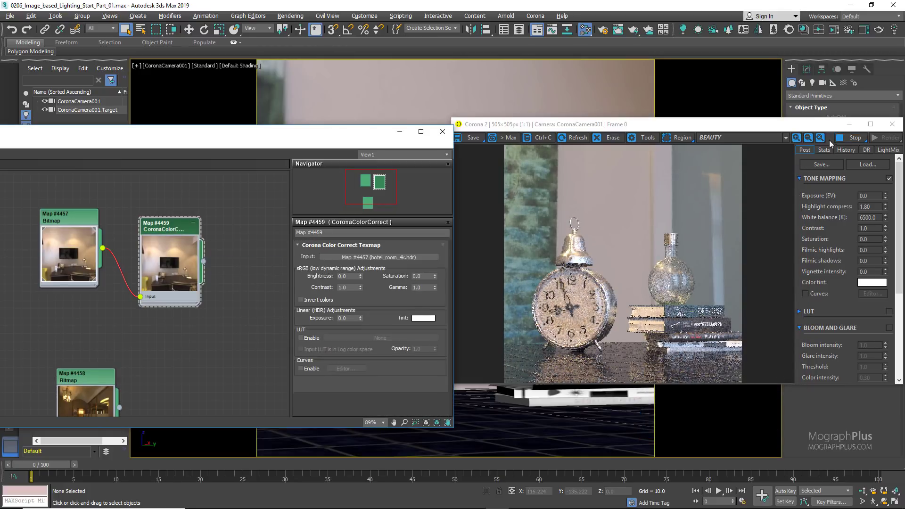
pyautogui.click(850, 138)
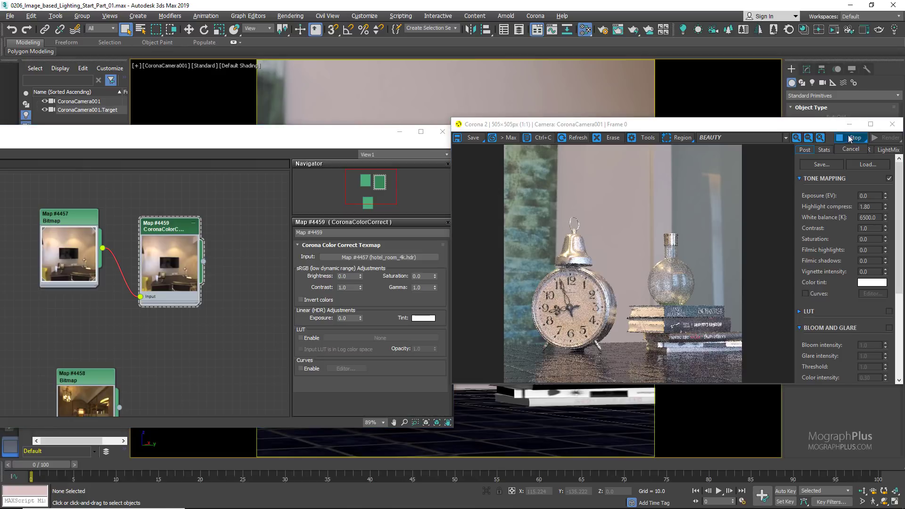
pyautogui.click(850, 138)
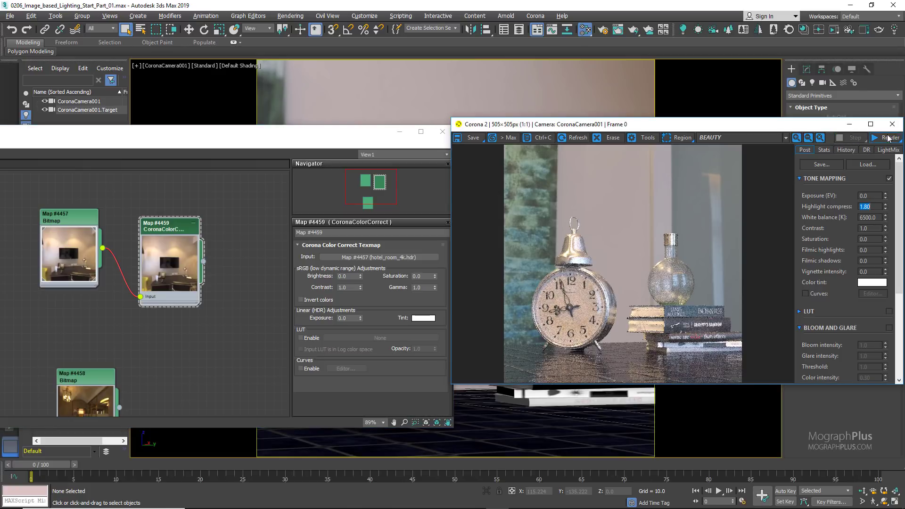
# Step: Restart the render and try HDR exposures of 2 and 3, then return to 0
pyautogui.click(888, 137)
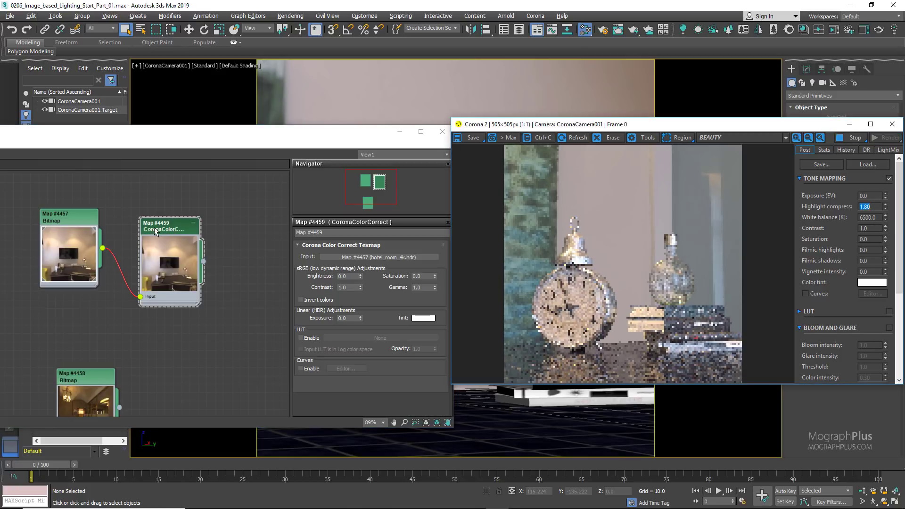
pyautogui.click(183, 227)
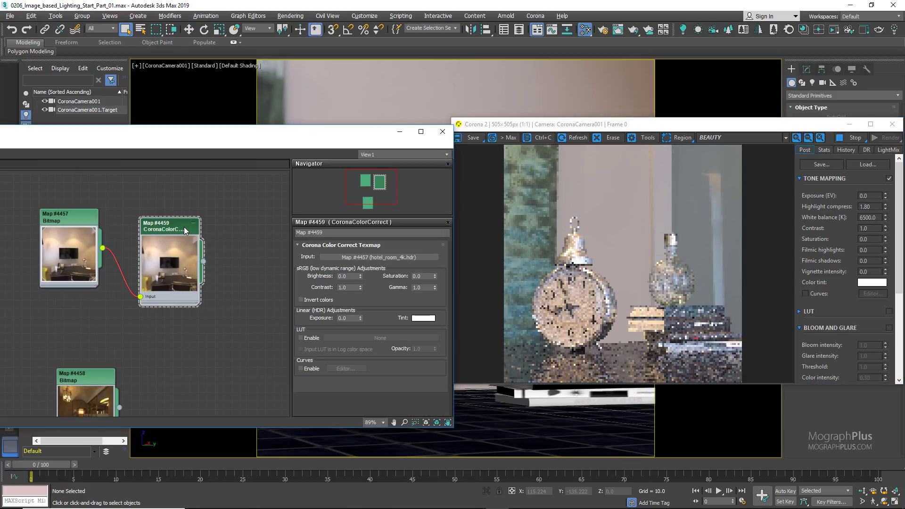
pyautogui.doubleClick(347, 318)
pyautogui.write('2')
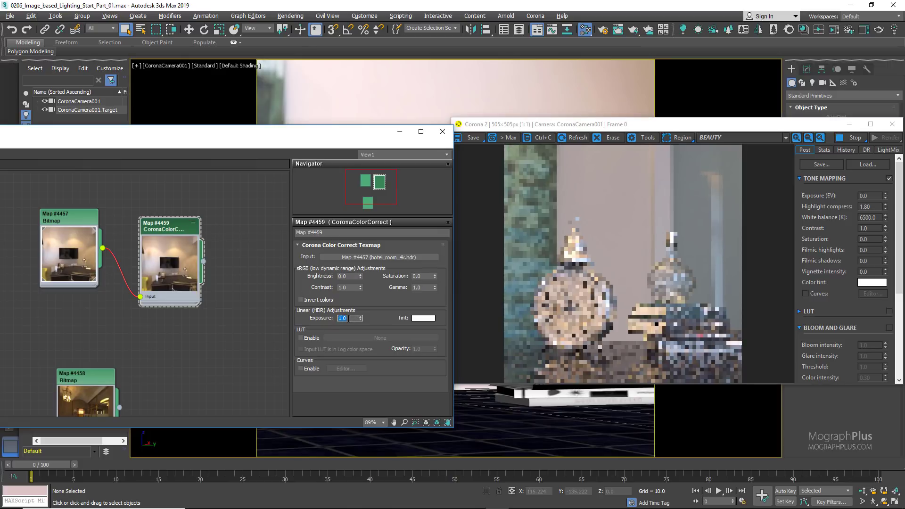
pyautogui.press('Return')
pyautogui.write('3')
pyautogui.press('Return')
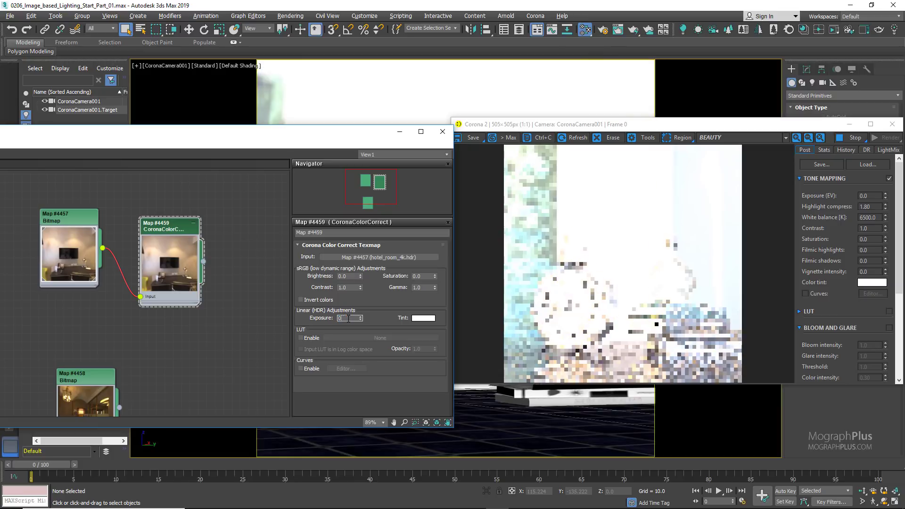
pyautogui.write('0')
pyautogui.press('Return')
# Step: Try darker HDR exposures of -1, -2 and -3, then reset exposure to 0
pyautogui.write('-')
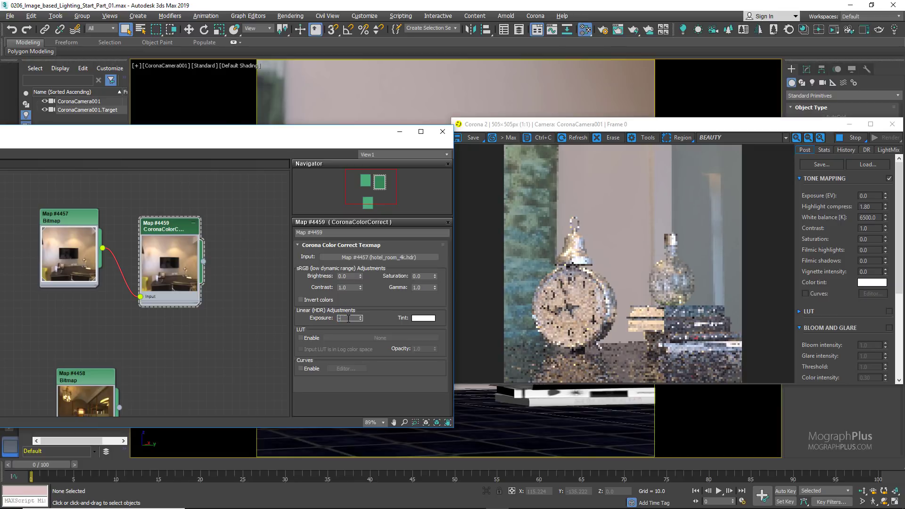
pyautogui.write('1')
pyautogui.press('Return')
pyautogui.write('-2')
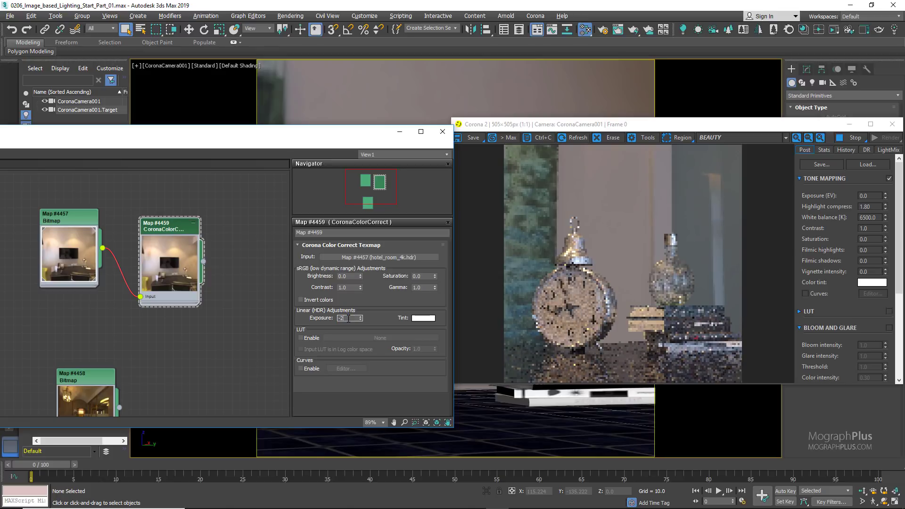
pyautogui.press('Return')
pyautogui.write('-3')
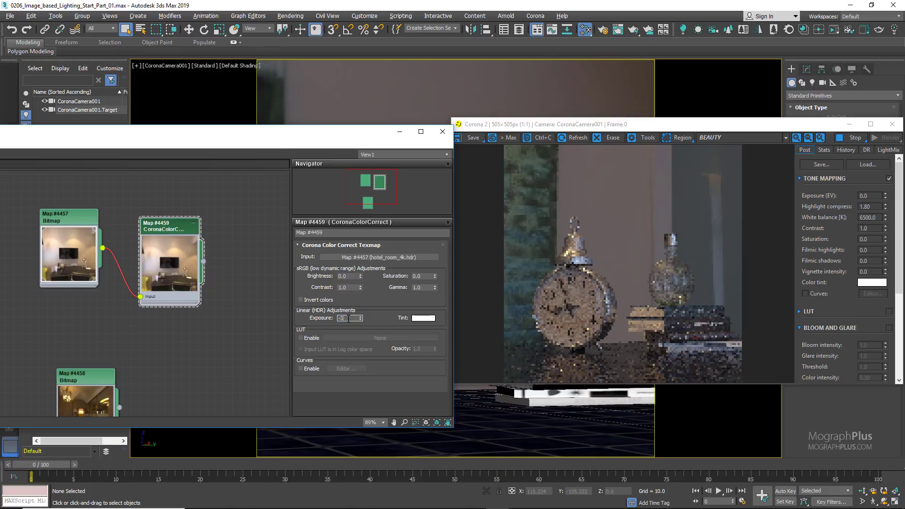
pyautogui.press('Return')
pyautogui.write('0')
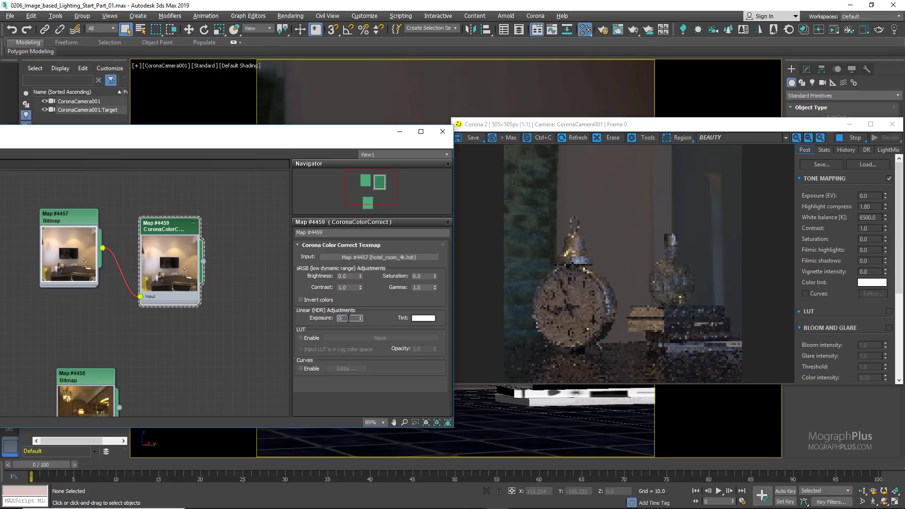
pyautogui.press('Return')
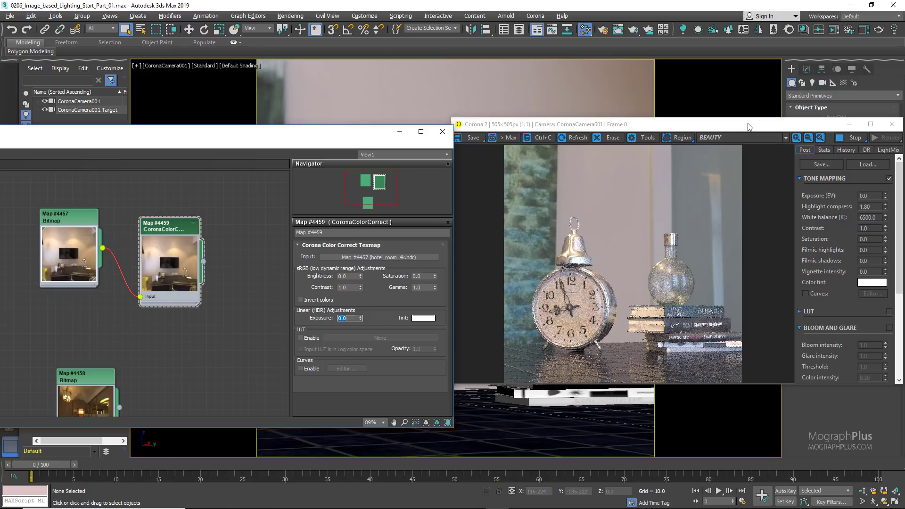
# Step: Stop and minimize the render window, then set CoronaCamera001's F-stop to 4.0
pyautogui.click(852, 138)
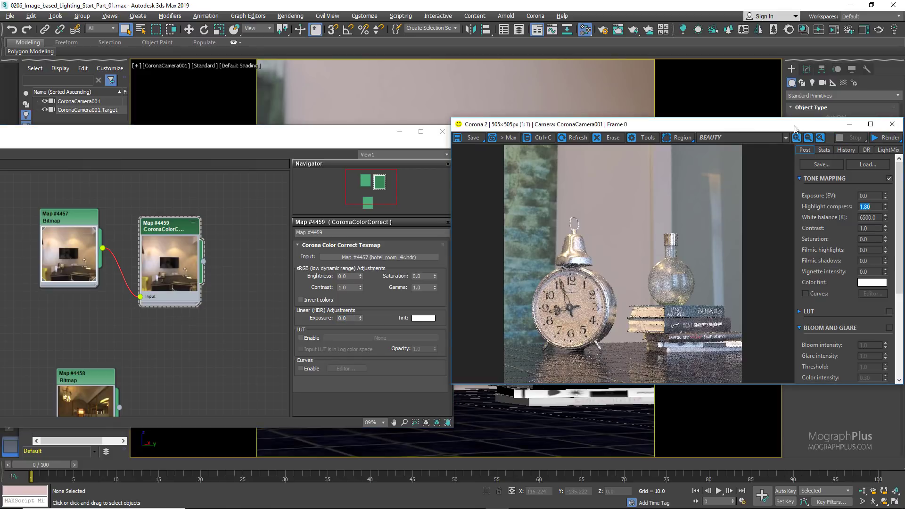
pyautogui.click(849, 124)
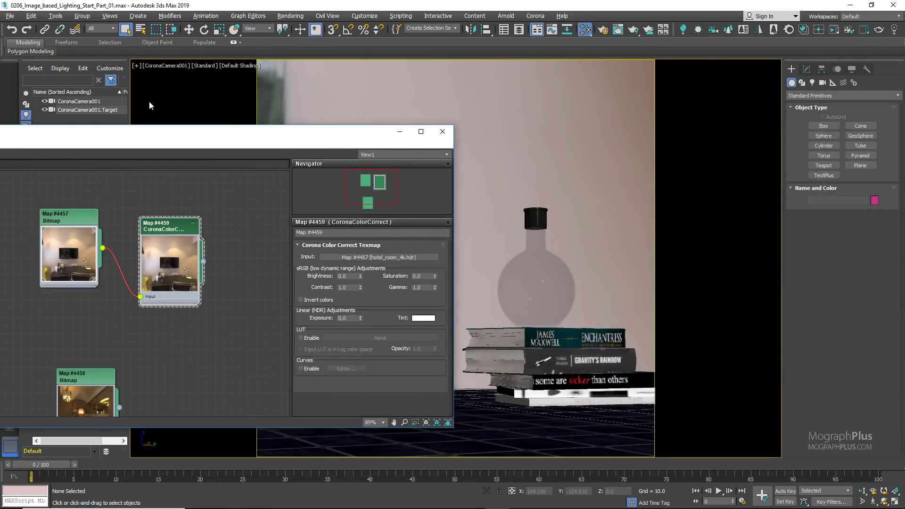
pyautogui.click(105, 102)
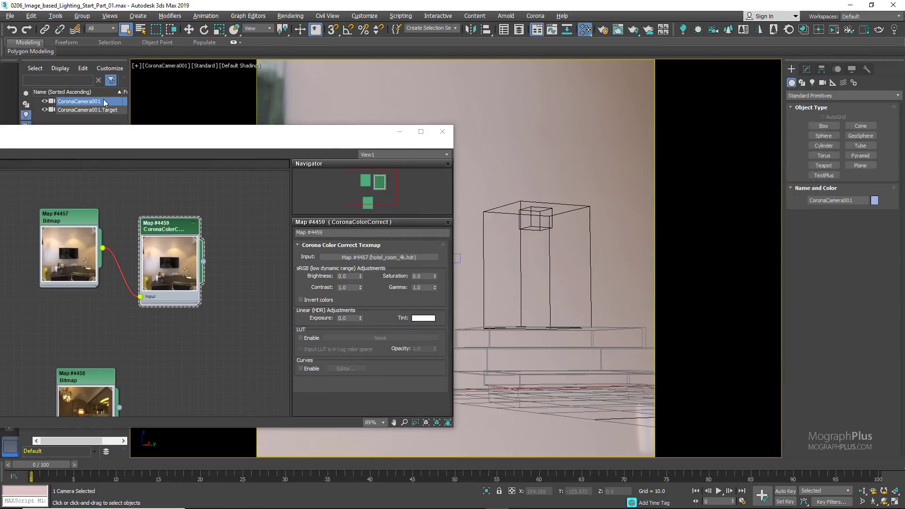
pyautogui.click(806, 69)
pyautogui.moveTo(798, 380); pyautogui.dragTo(790, 284)
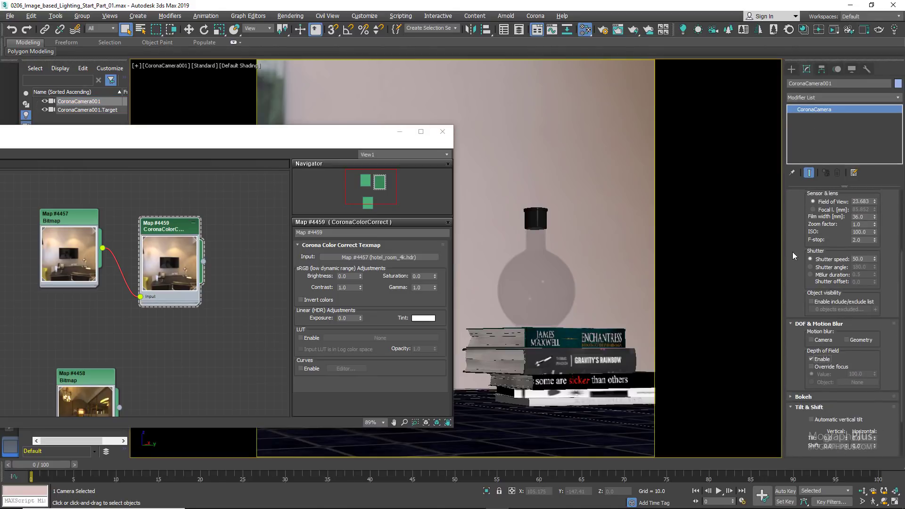
pyautogui.moveTo(792, 252); pyautogui.dragTo(793, 307)
pyautogui.doubleClick(860, 295)
pyautogui.write('4')
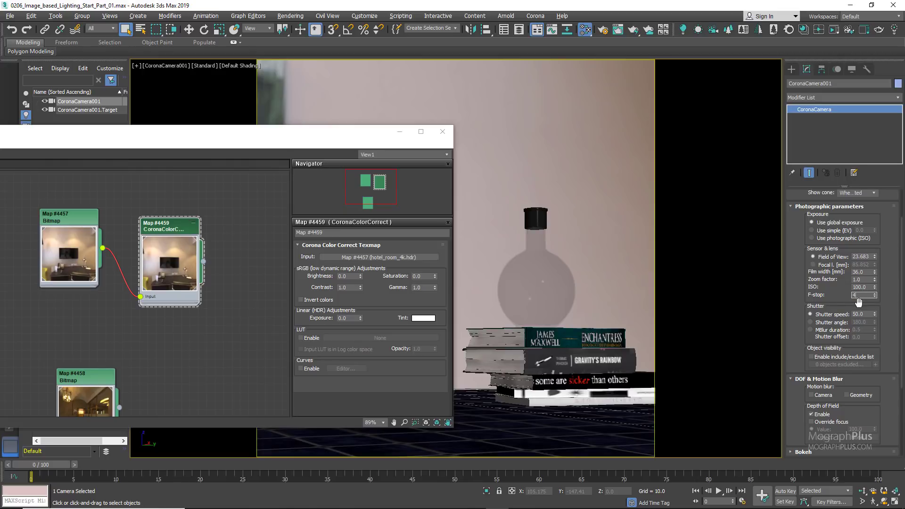
pyautogui.press('Return')
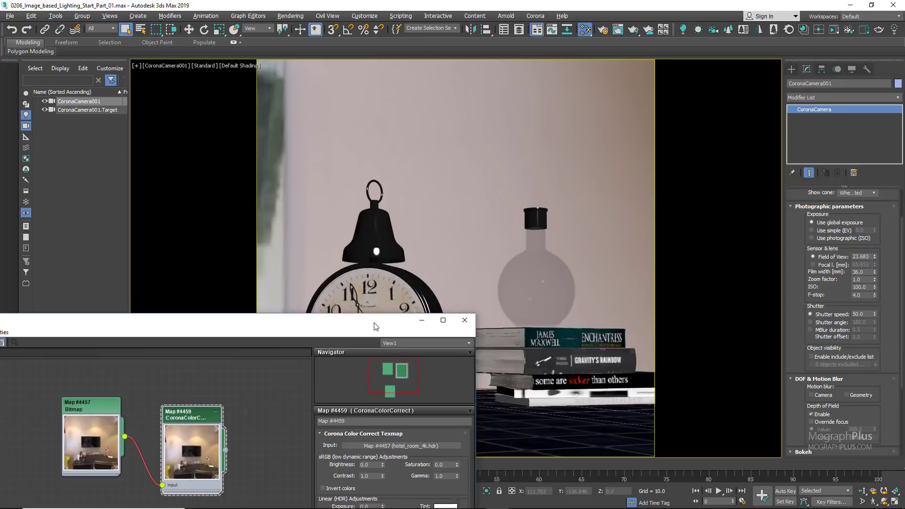
pyautogui.moveTo(376, 326); pyautogui.dragTo(445, 106)
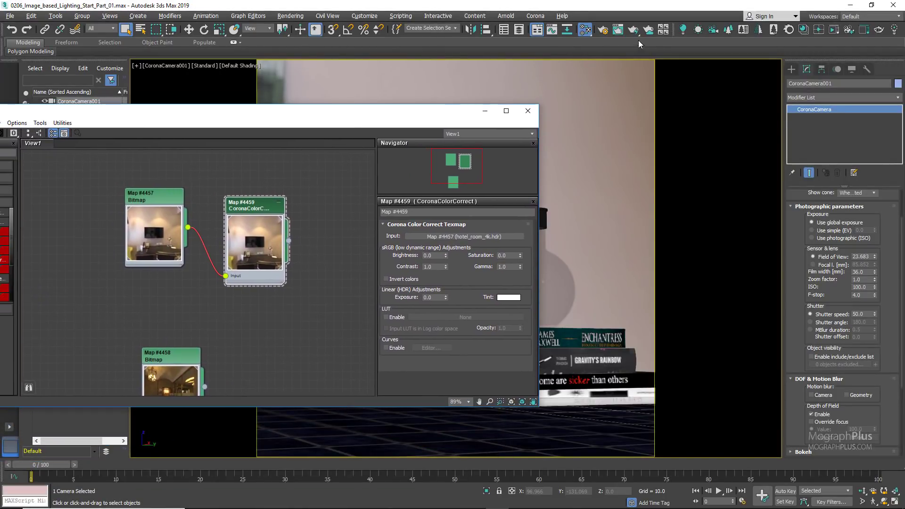
# Step: Set Corona's secondary GI solver to Path Tracing in Render Setup
pyautogui.click(602, 31)
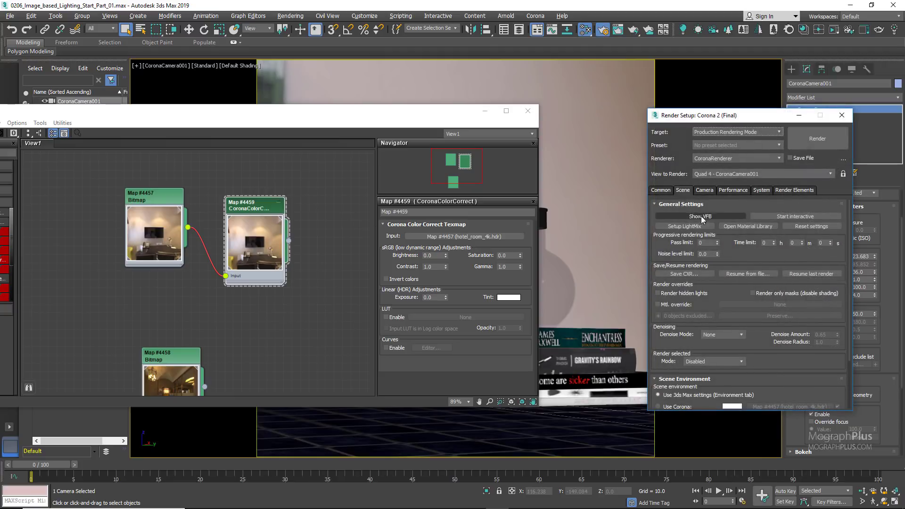
pyautogui.click(733, 190)
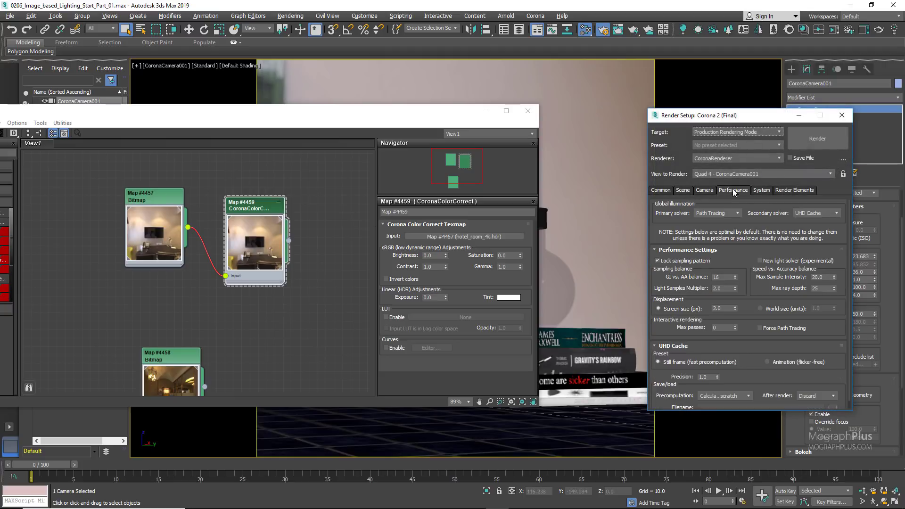
pyautogui.click(818, 219)
pyautogui.click(808, 228)
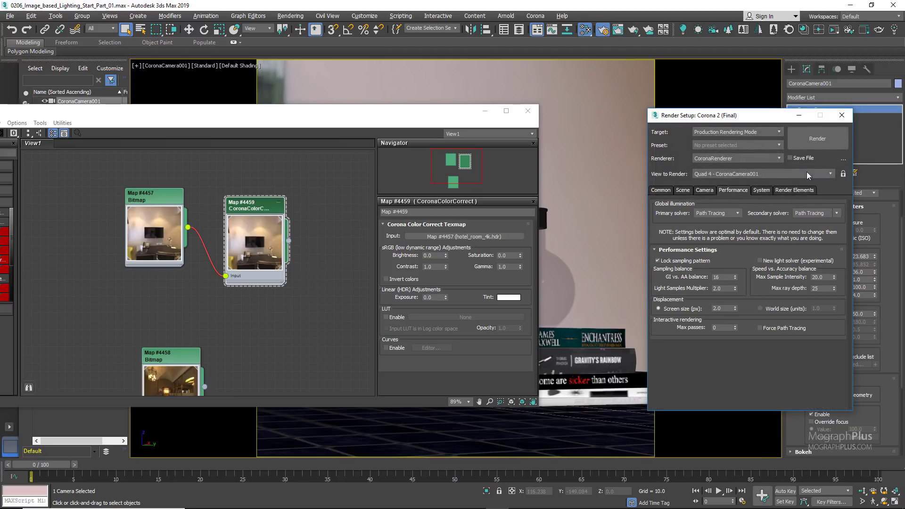
# Step: Set Denoise Mode to Full denoising and close the Slate Material Editor
pyautogui.click(682, 190)
pyautogui.click(726, 336)
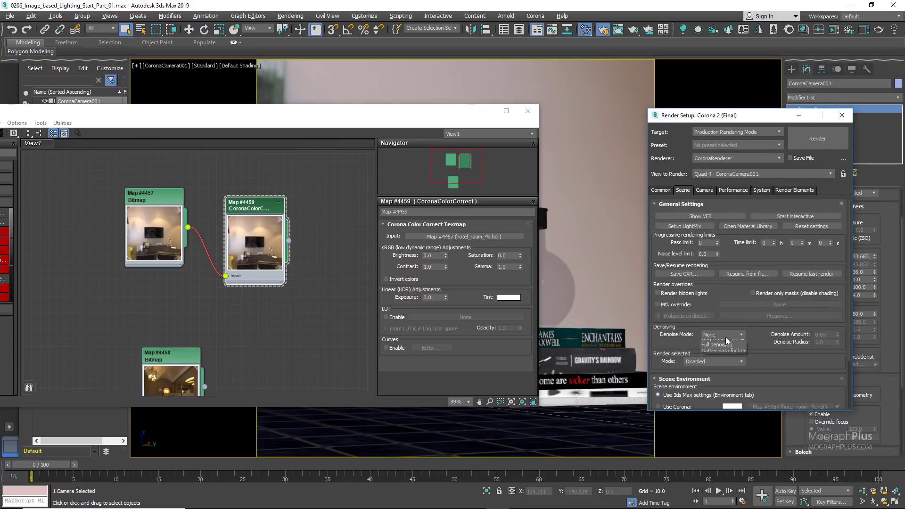
pyautogui.click(726, 353)
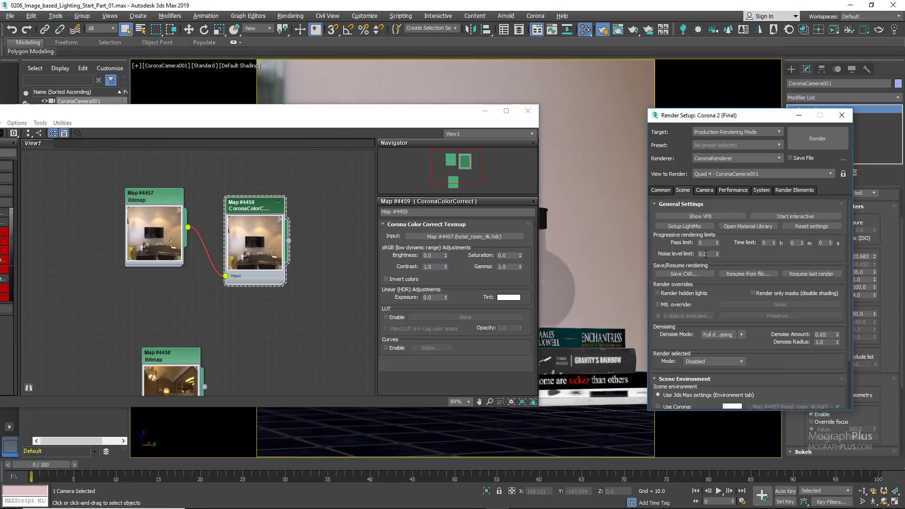
pyautogui.click(527, 111)
pyautogui.moveTo(738, 119); pyautogui.dragTo(342, 120)
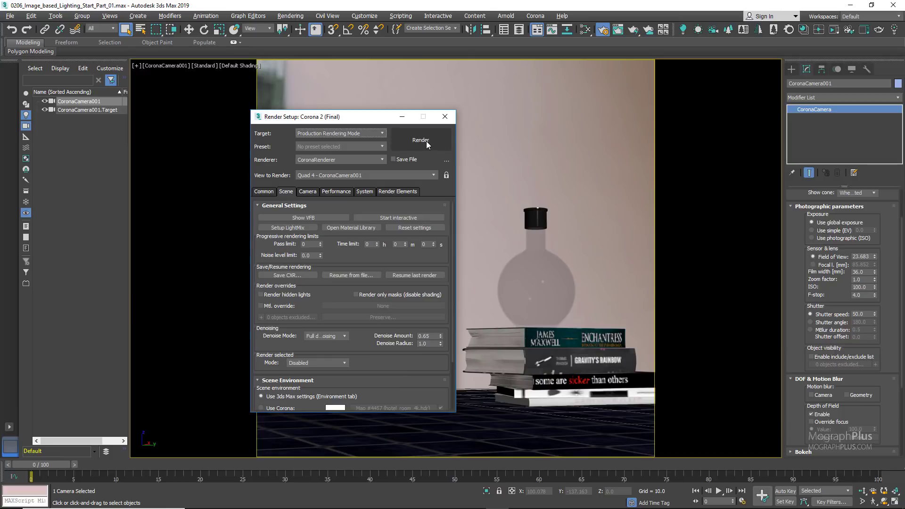
# Step: Confirm the 1600×1600 output size and render the clock scene from CoronaCamera001
pyautogui.click(262, 193)
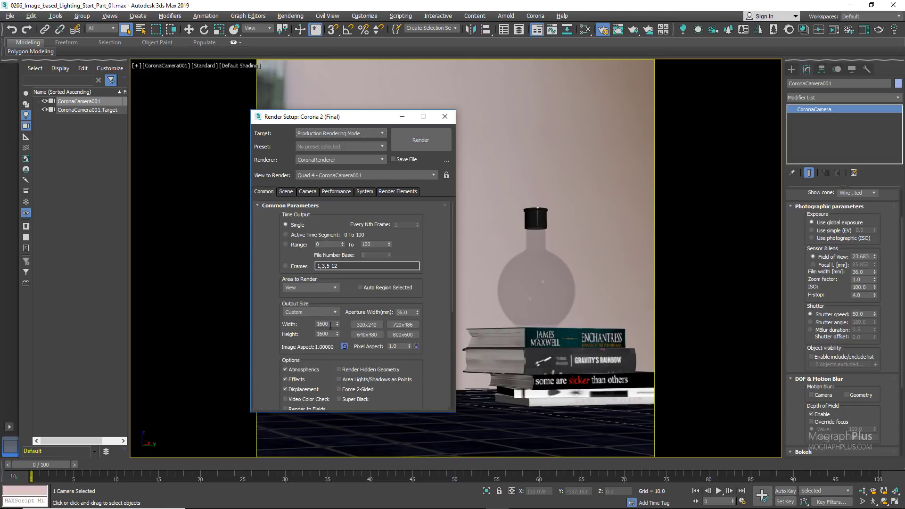
pyautogui.click(327, 334)
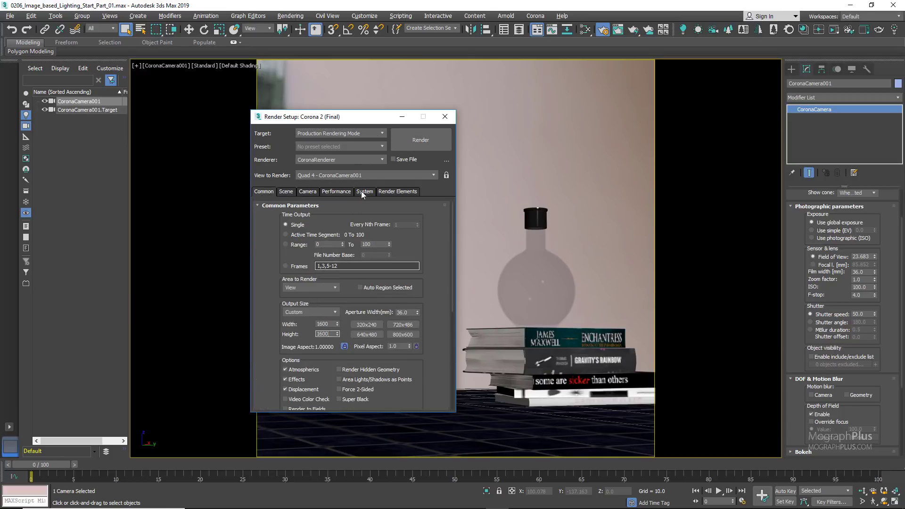
pyautogui.click(417, 139)
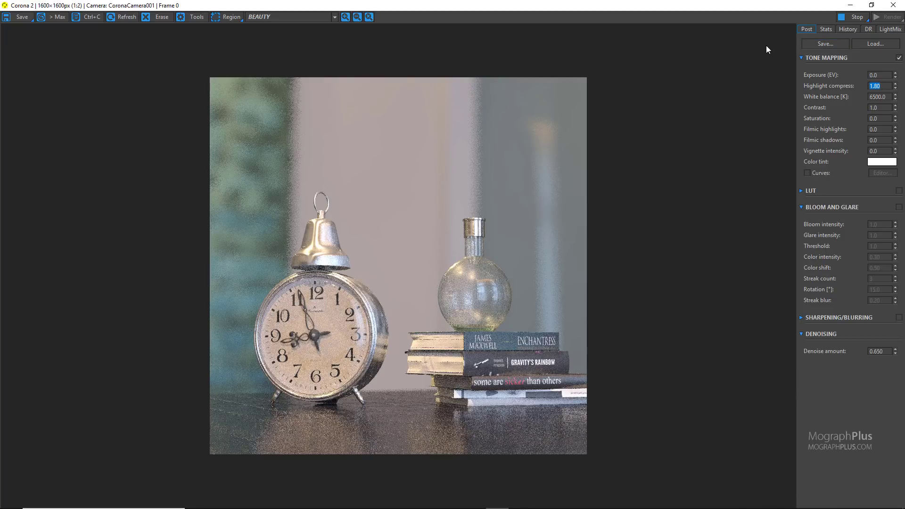
pyautogui.scroll(1, 472, 276)
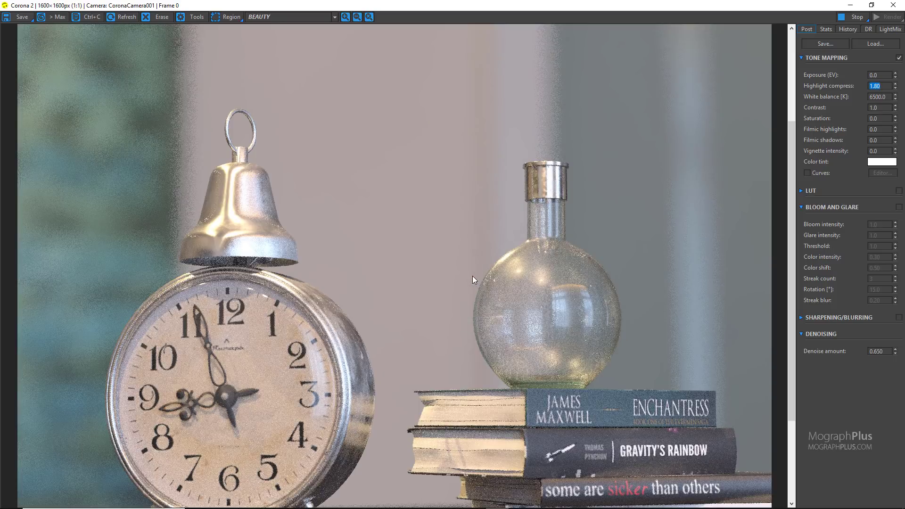
pyautogui.scroll(-1, 472, 276)
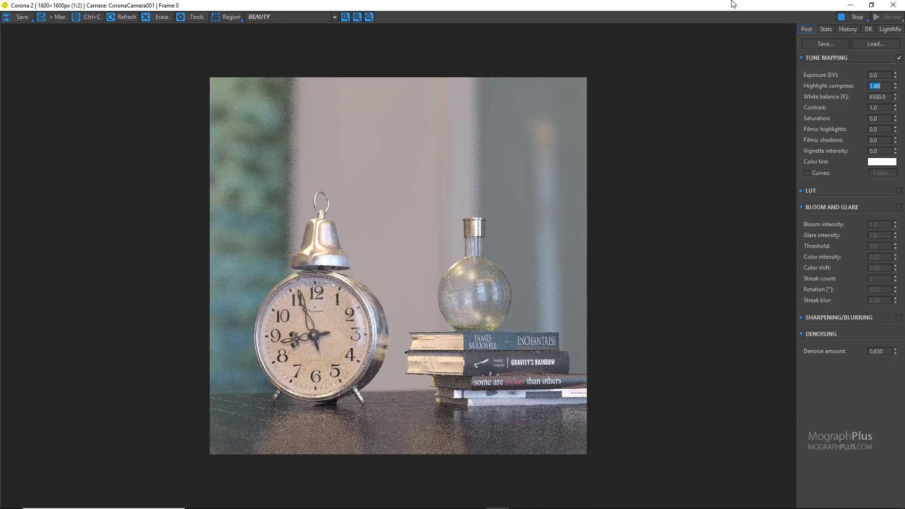
pyautogui.moveTo(722, 7); pyautogui.dragTo(394, 60)
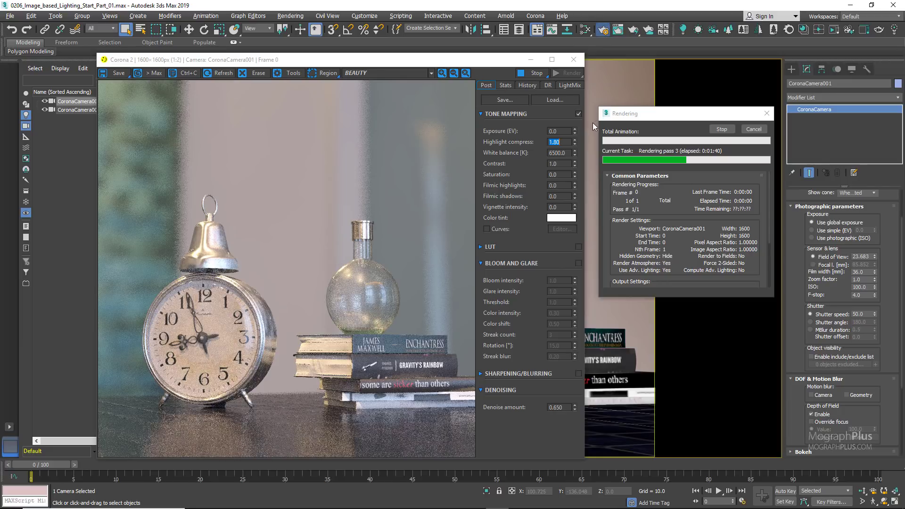
# Step: Set the Corona pass limit to 32 and the time limit to 10 minutes
pyautogui.press('F10')
pyautogui.click(286, 192)
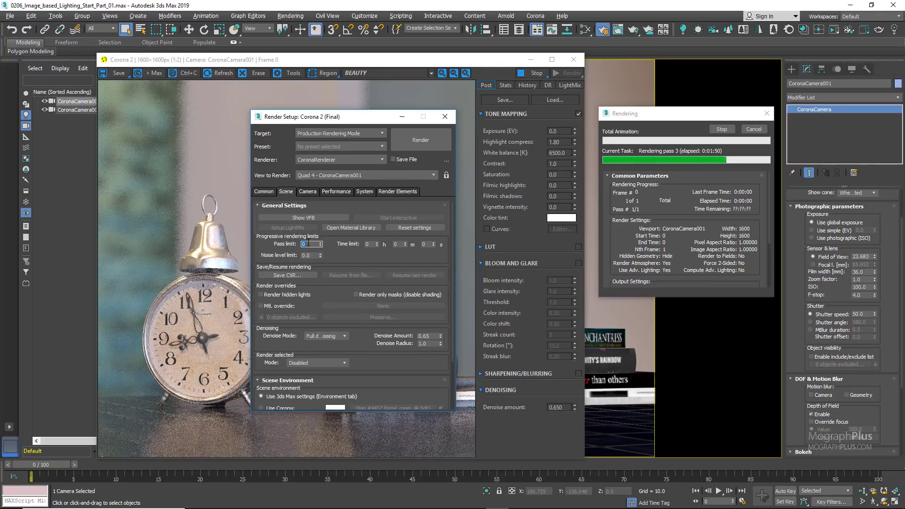
pyautogui.doubleClick(309, 243)
pyautogui.write('32')
pyautogui.press('Return')
pyautogui.doubleClick(399, 244)
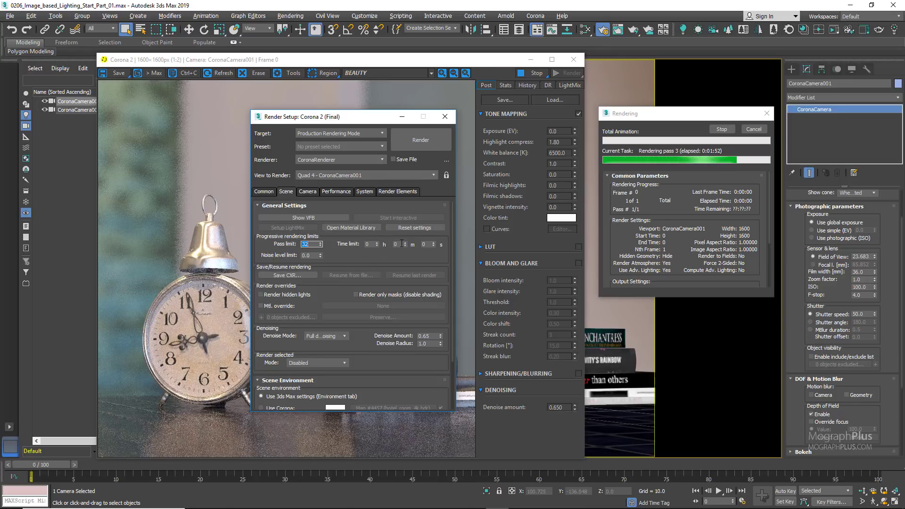
pyautogui.write('10')
pyautogui.press('Return')
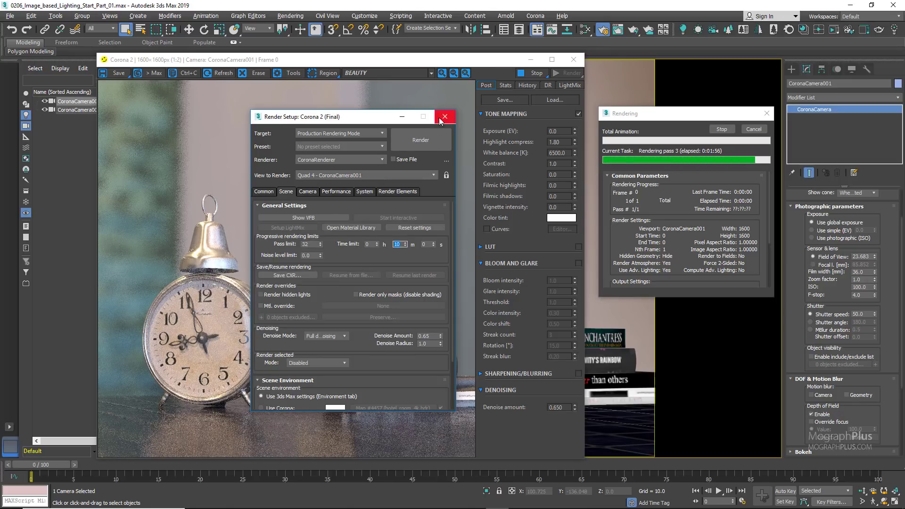
# Step: Stop the production render from the Stats view, then resume the last render
pyautogui.click(505, 85)
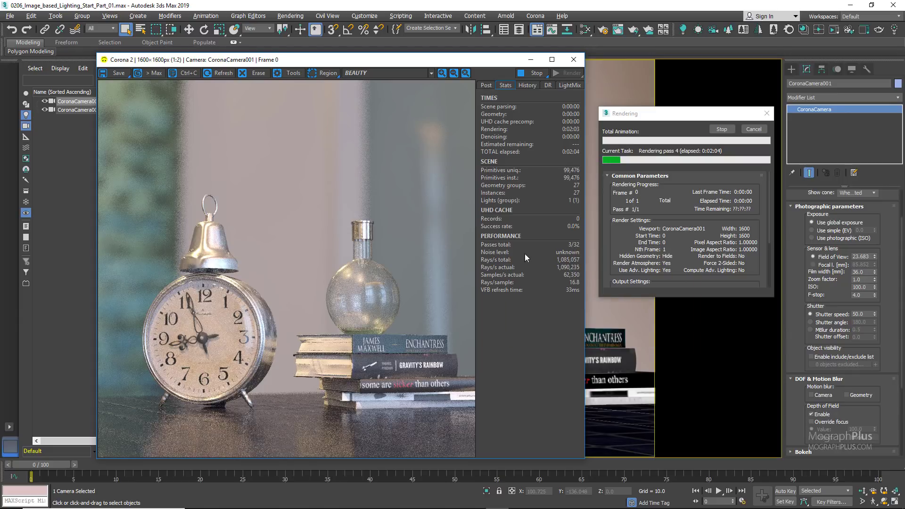
pyautogui.moveTo(551, 248)
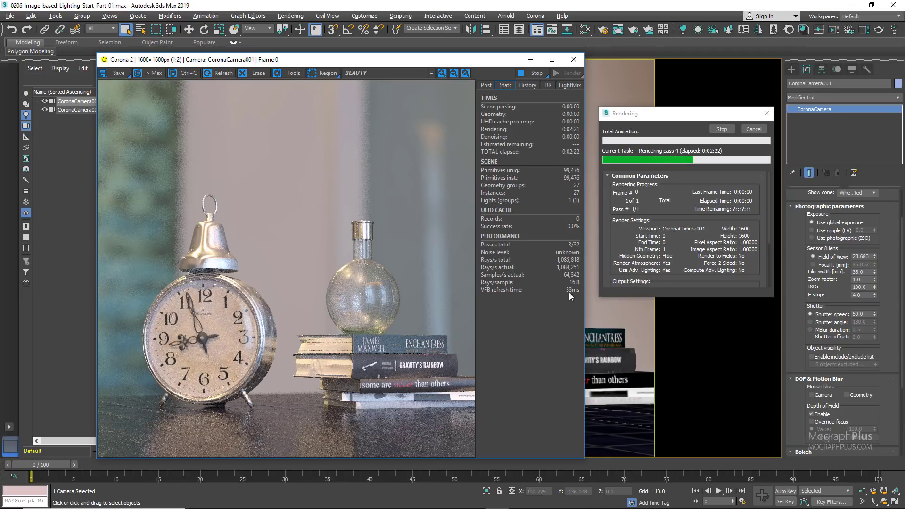
pyautogui.click(722, 129)
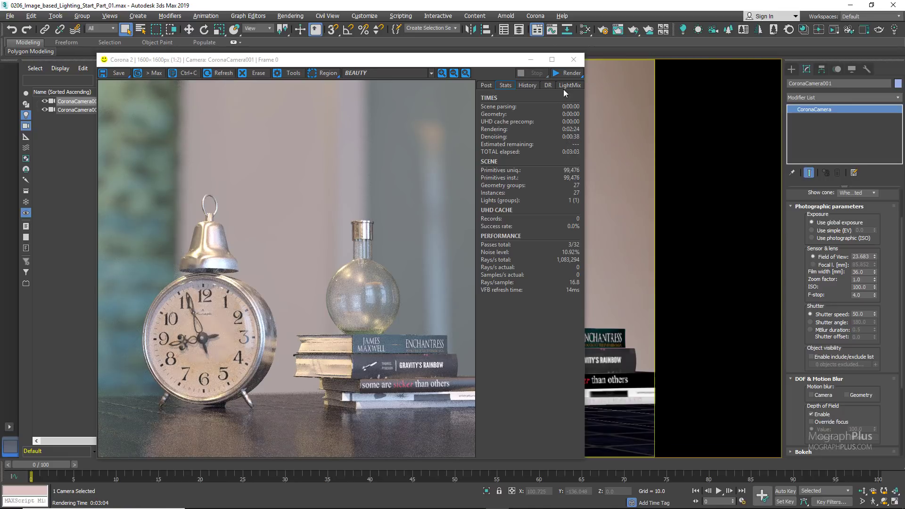
pyautogui.click(579, 76)
pyautogui.click(571, 95)
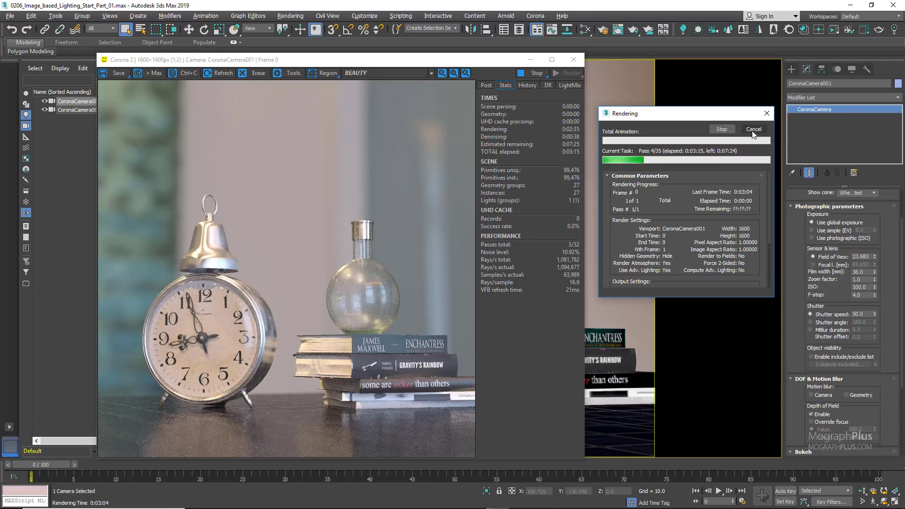
# Step: End the render and open 0206_Image-based_Lighting_01.cxr in Corona Image Editor 2
pyautogui.click(753, 129)
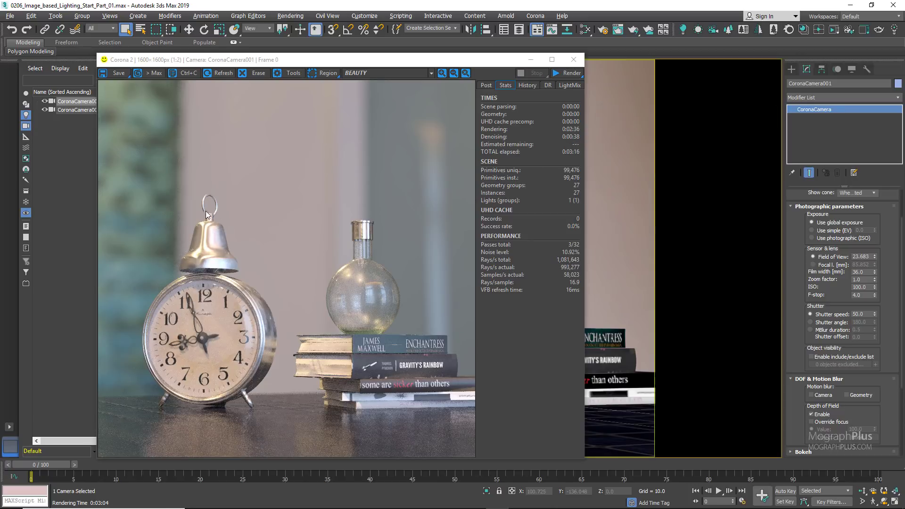
pyautogui.click(117, 73)
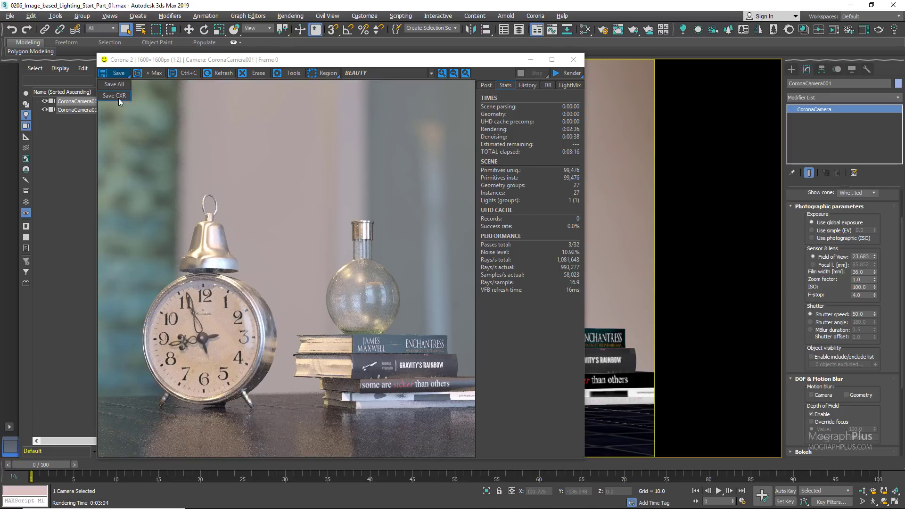
pyautogui.click(118, 97)
pyautogui.click(487, 318)
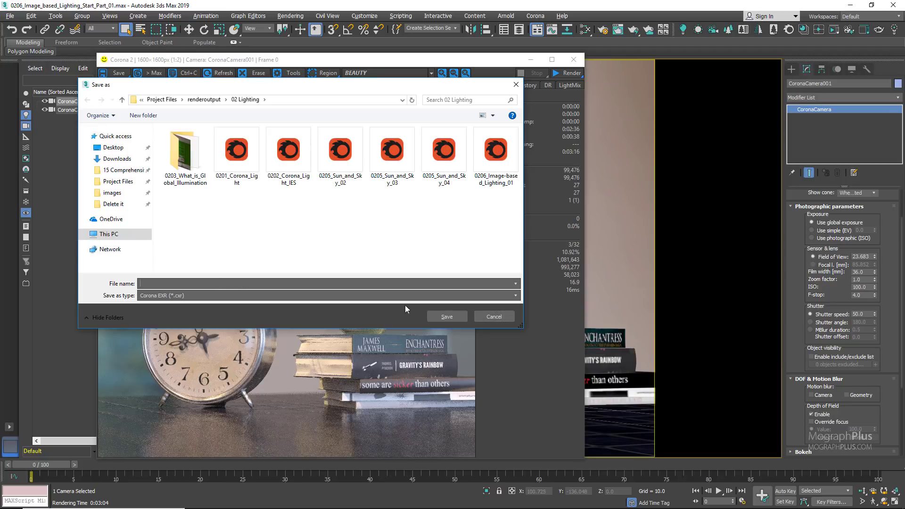
pyautogui.click(481, 313)
pyautogui.hotkey('alt', 'Tab')
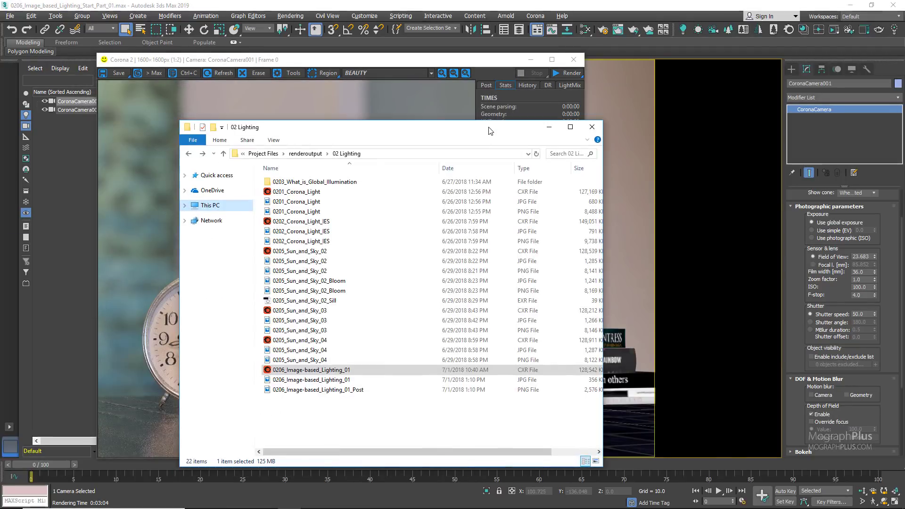
pyautogui.doubleClick(300, 371)
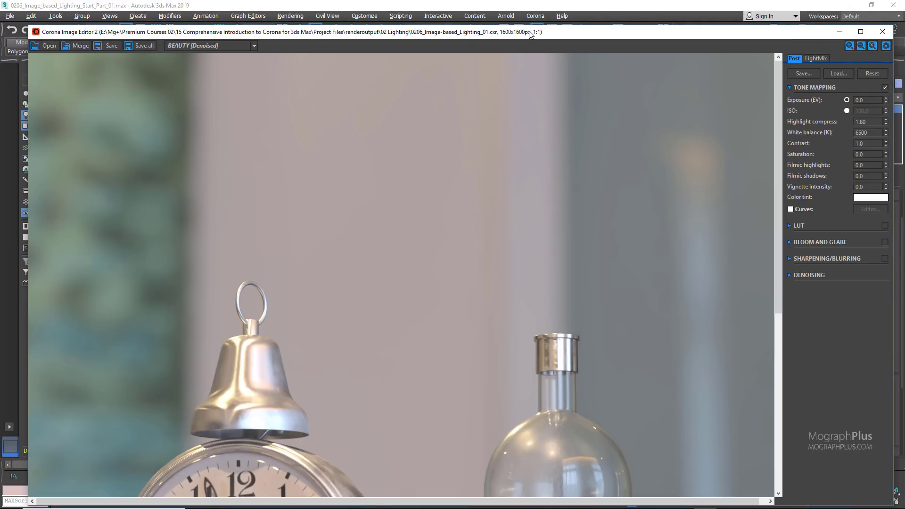
# Step: Maximize the Corona Image Editor window and bring the tone mapping controls into view
pyautogui.doubleClick(531, 33)
pyautogui.scroll(-3, 416, 216)
pyautogui.scroll(3, 416, 216)
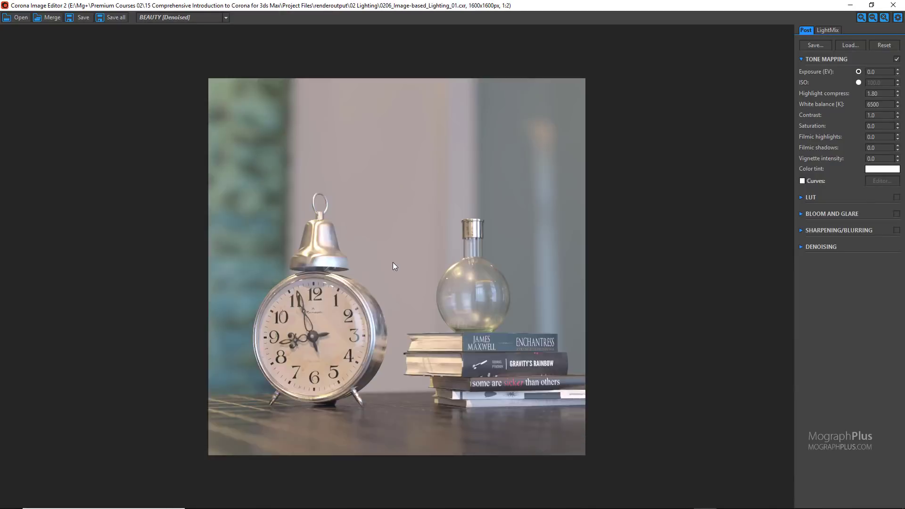
pyautogui.moveTo(791, 132); pyautogui.dragTo(627, 223)
pyautogui.scroll(-1, 627, 224)
pyautogui.scroll(1, 629, 234)
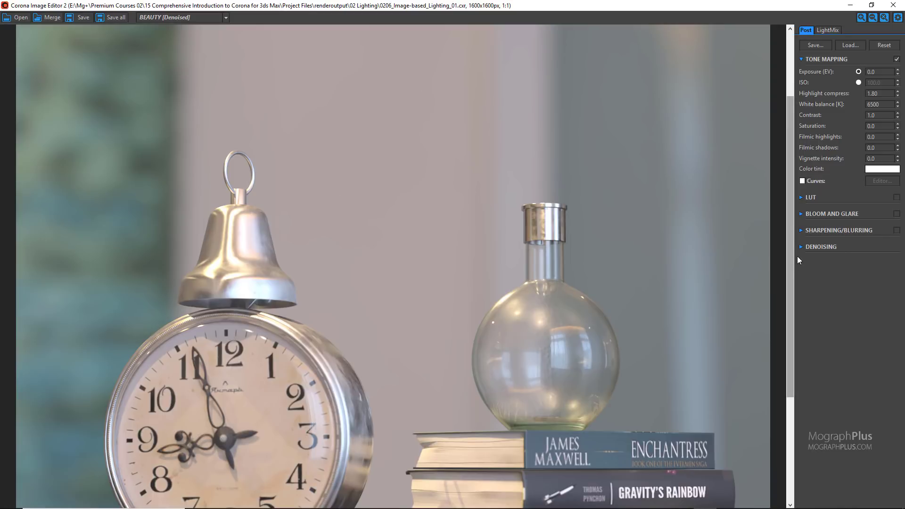
pyautogui.moveTo(793, 265); pyautogui.dragTo(789, 298)
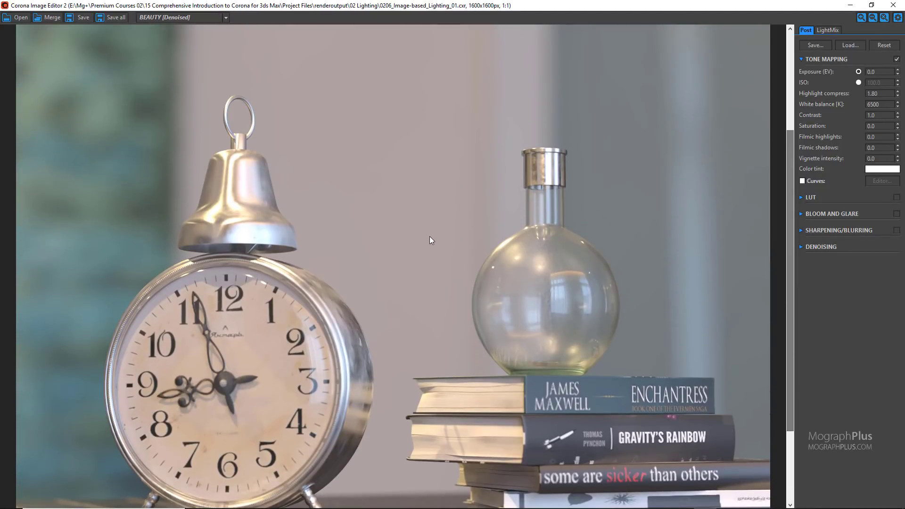
pyautogui.scroll(-1, 430, 234)
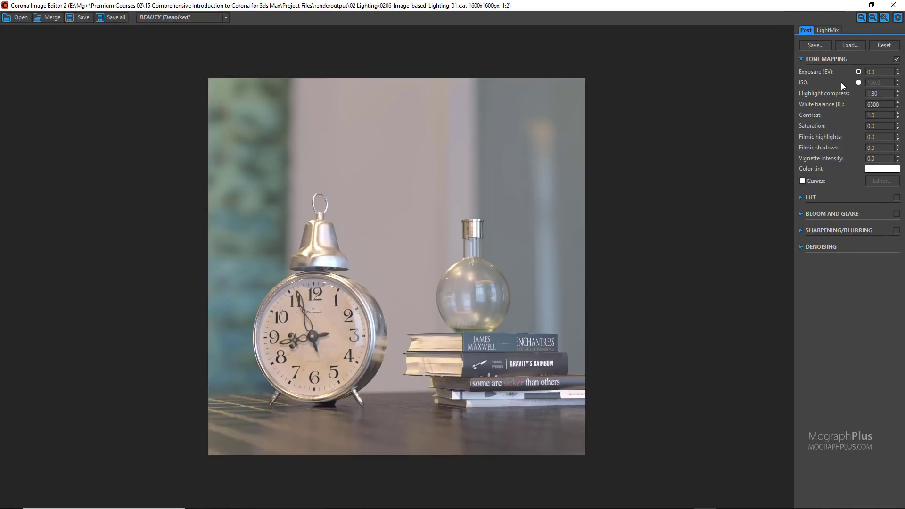
# Step: Lower the white balance, set contrast to 2.0 and filmic shadows to 0.50
pyautogui.doubleClick(873, 104)
pyautogui.write('6600')
pyautogui.press('Return')
pyautogui.press('Tab')
pyautogui.press('Return')
pyautogui.click(879, 149)
pyautogui.press('Return')
# Step: Enable Curves and raise the dark end of the Blue channel curve
pyautogui.click(811, 183)
pyautogui.click(874, 182)
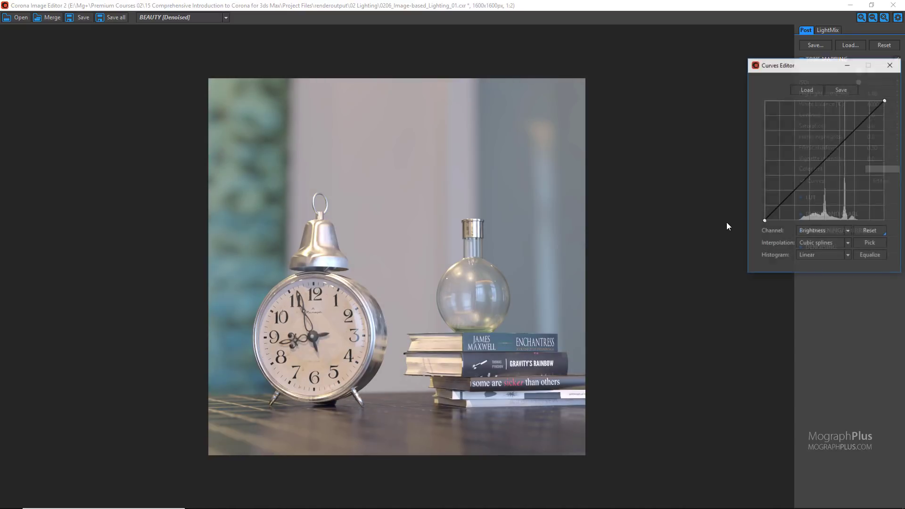
pyautogui.click(828, 235)
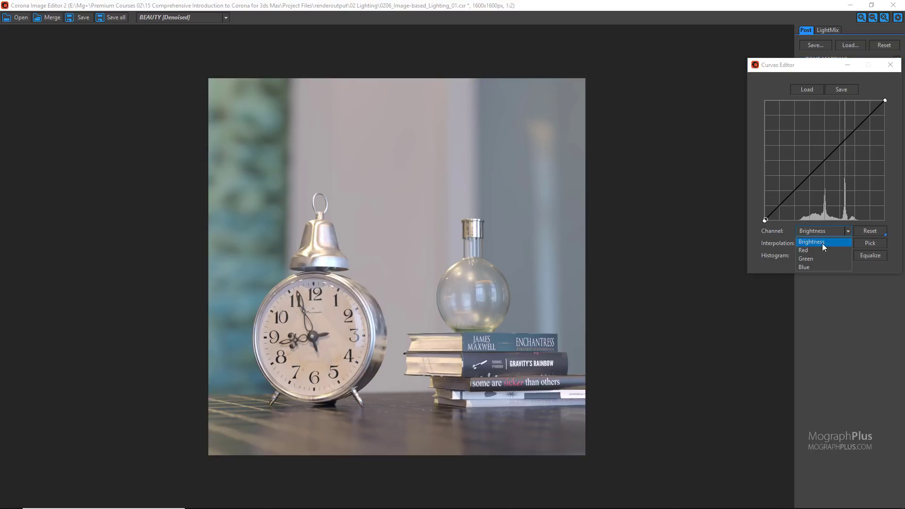
pyautogui.click(815, 266)
pyautogui.moveTo(766, 221); pyautogui.dragTo(763, 217)
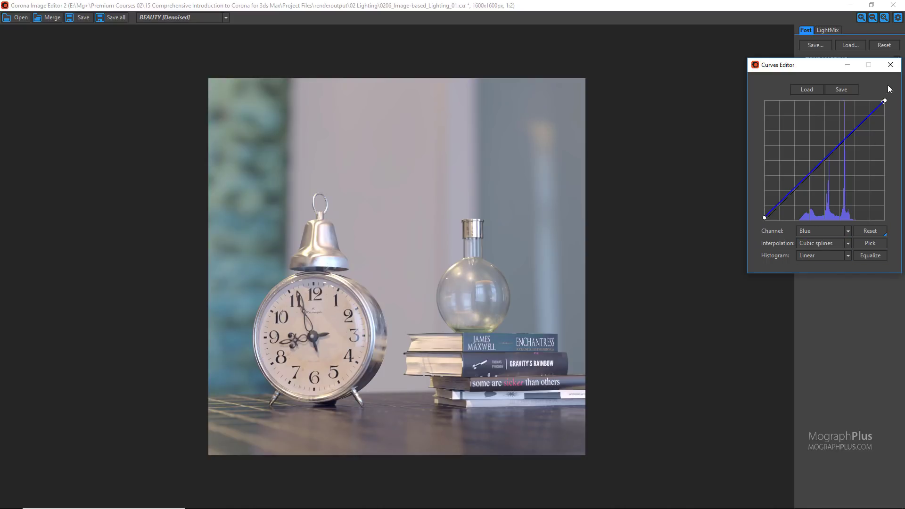
pyautogui.click(890, 64)
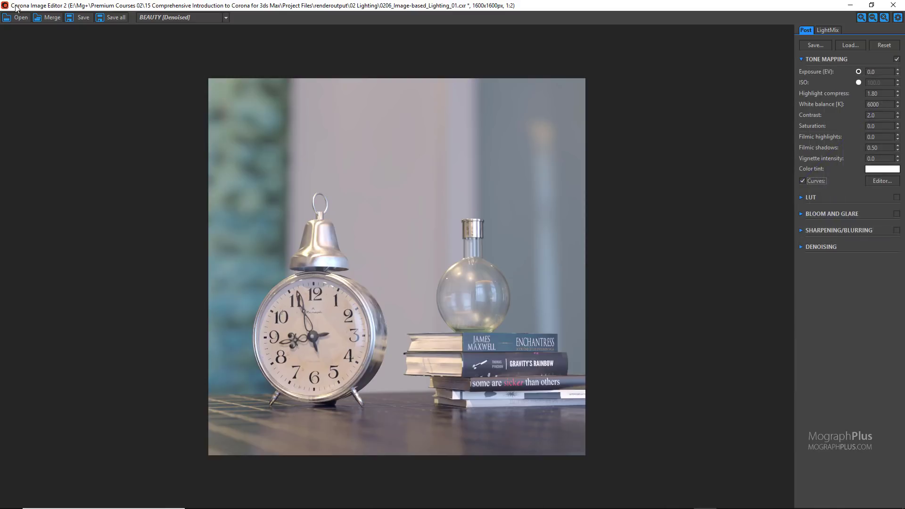
pyautogui.click(79, 19)
pyautogui.click(144, 229)
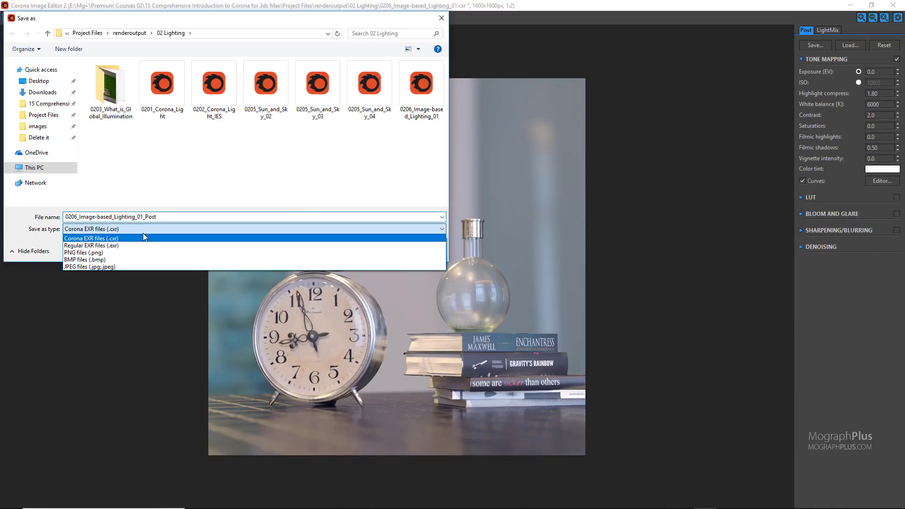
pyautogui.click(142, 253)
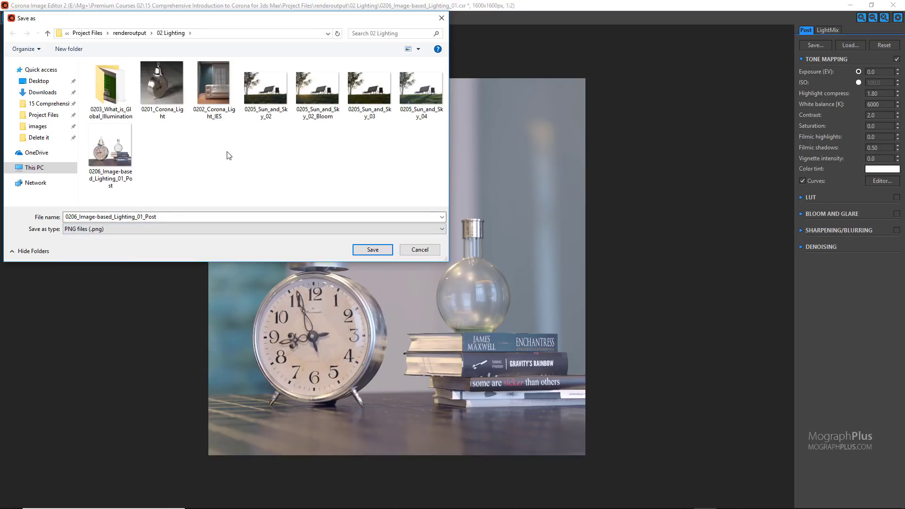
pyautogui.click(142, 229)
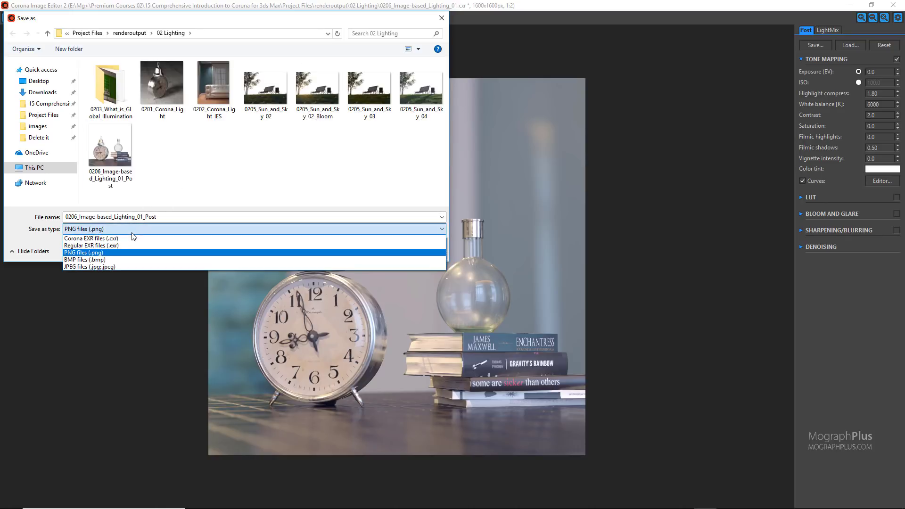
pyautogui.click(111, 266)
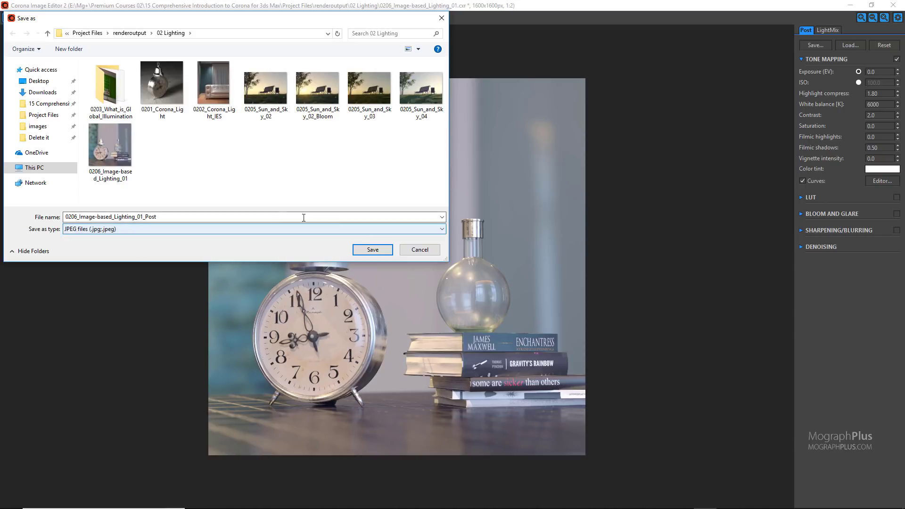
pyautogui.click(418, 249)
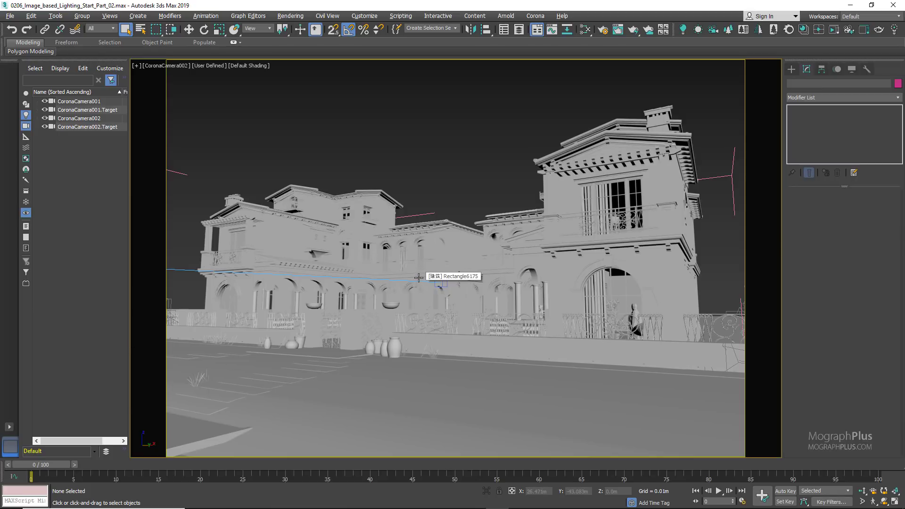
pyautogui.press('m')
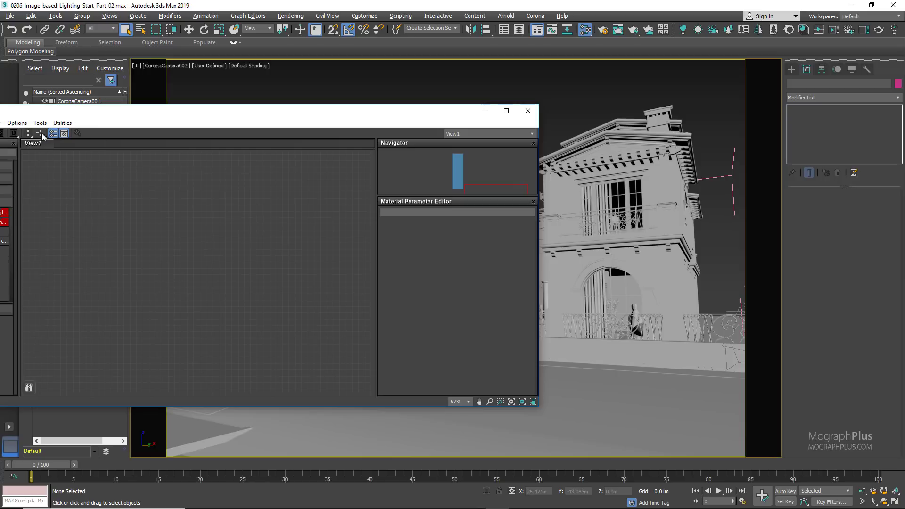
pyautogui.moveTo(126, 113); pyautogui.dragTo(233, 111)
pyautogui.click(22, 131)
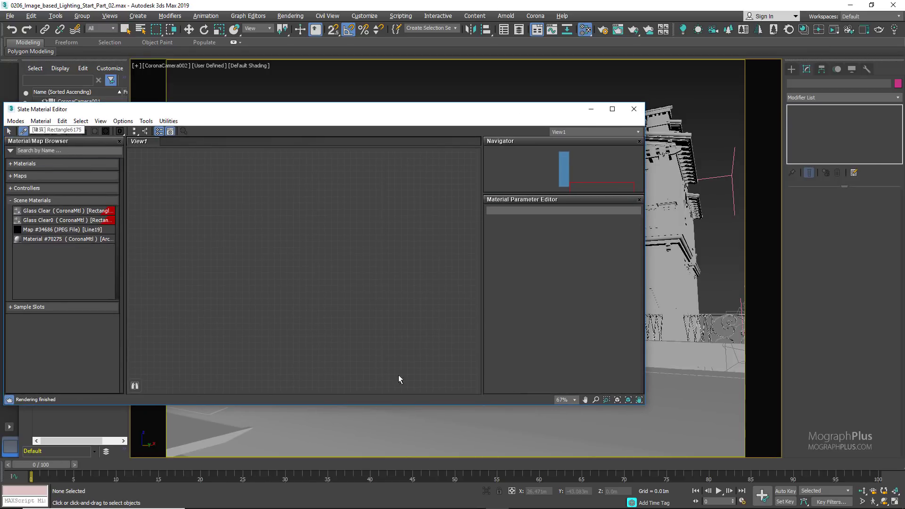
pyautogui.click(422, 409)
pyautogui.doubleClick(299, 203)
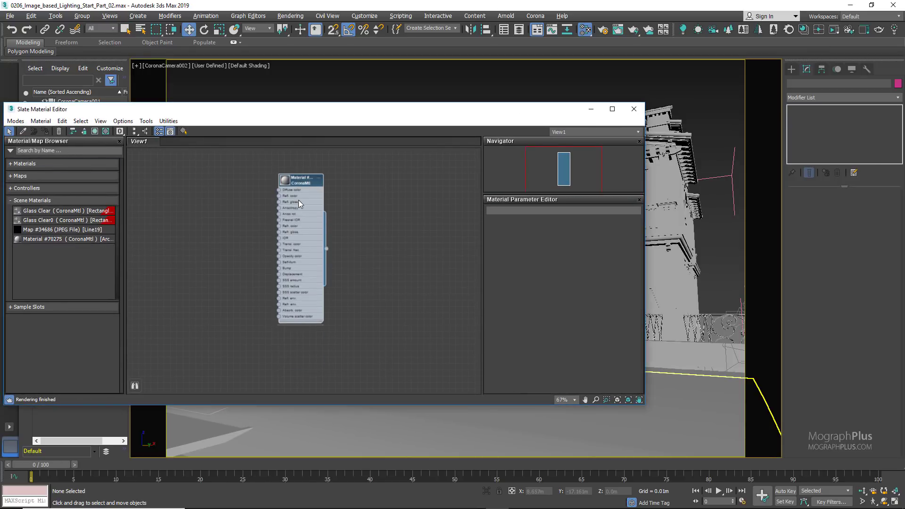
pyautogui.click(634, 108)
pyautogui.click(833, 30)
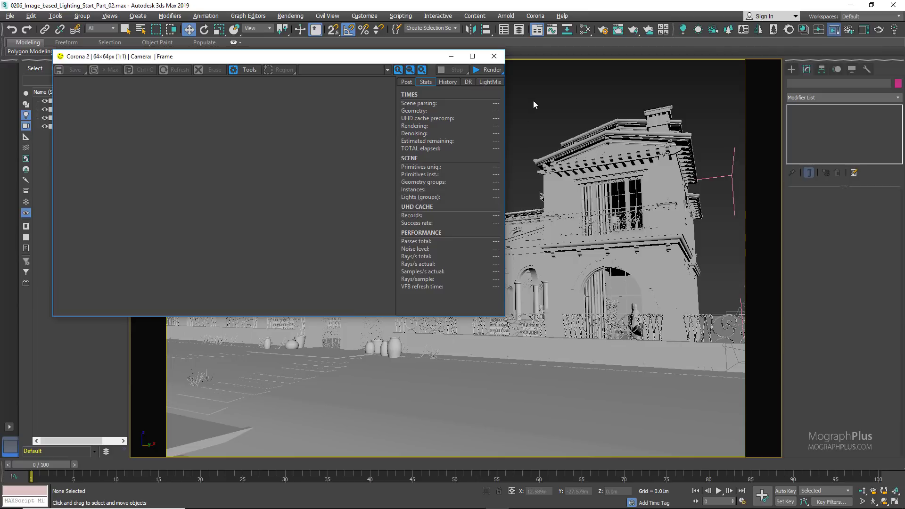
pyautogui.click(493, 57)
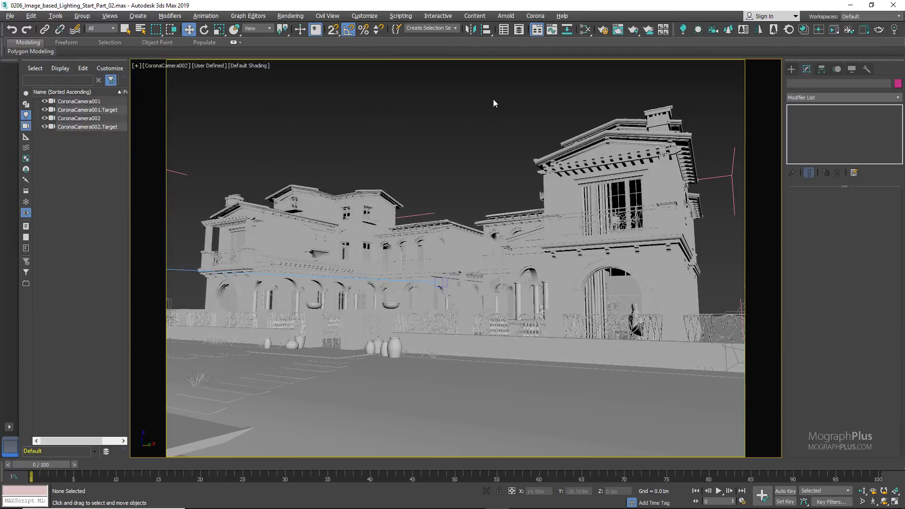
# Step: Create a Bitmap node in the Slate Material Editor and pick the_sky_is_on_fire_4k.hdr
pyautogui.press('m')
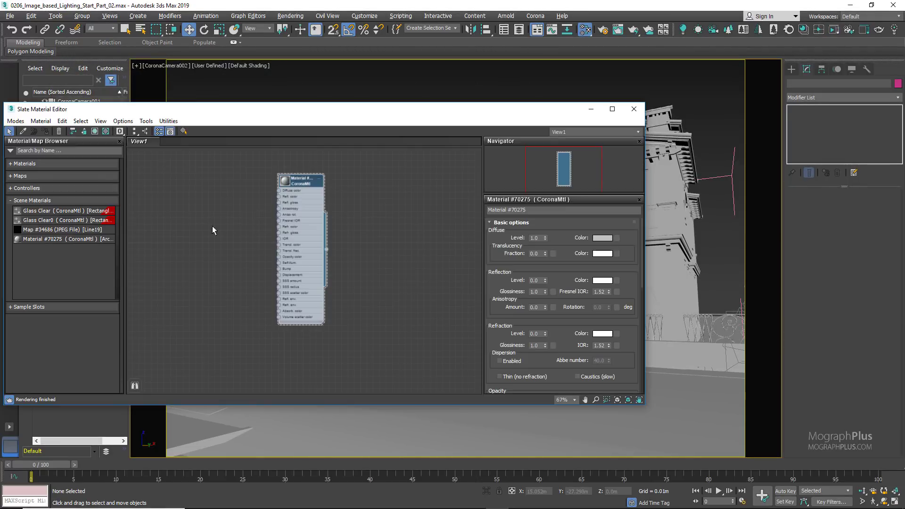
pyautogui.rightClick(194, 283)
pyautogui.moveTo(231, 300)
pyautogui.moveTo(325, 302)
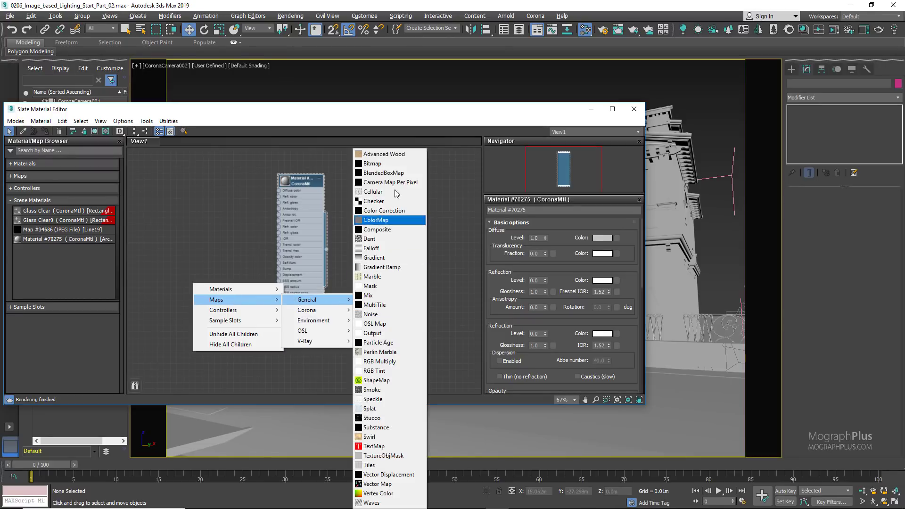
pyautogui.click(377, 162)
pyautogui.scroll(-10, 358, 247)
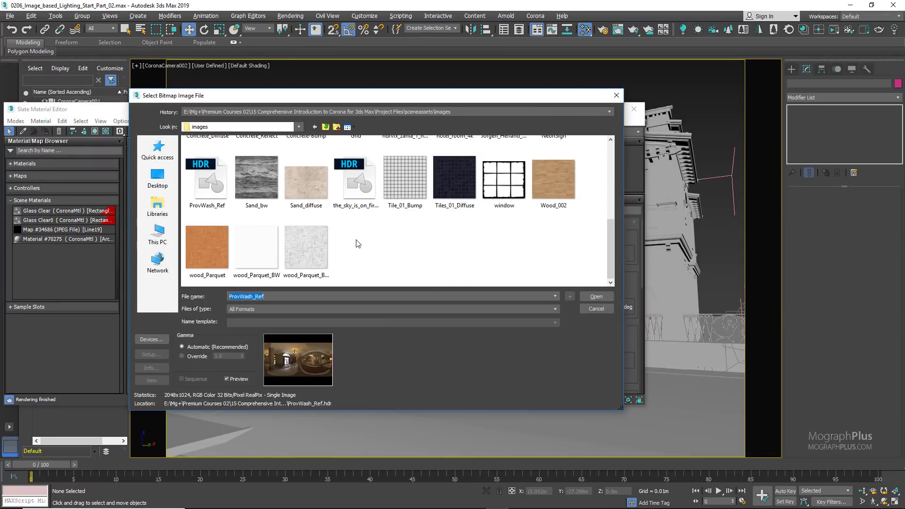
pyautogui.click(352, 199)
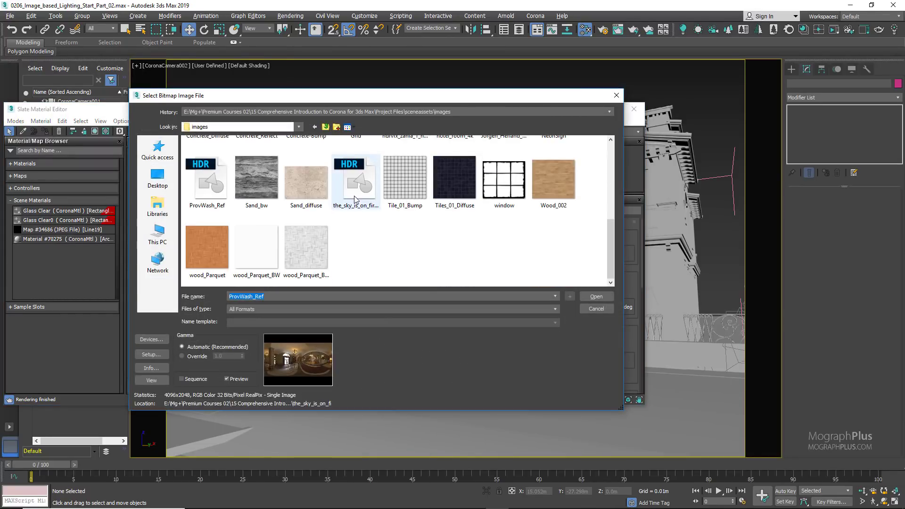
# Step: Preview the sunset HDR full size, load it into the bitmap, and place the node
pyautogui.click(148, 381)
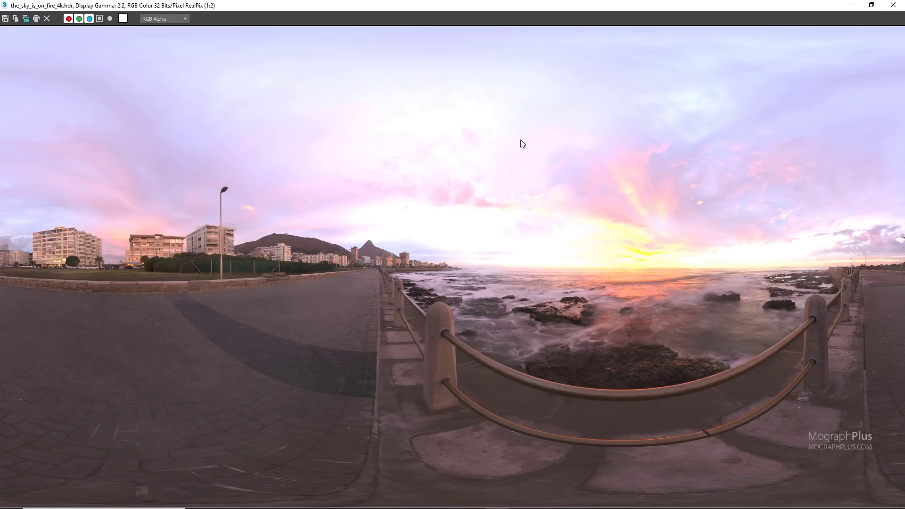
pyautogui.click(893, 5)
pyautogui.click(596, 296)
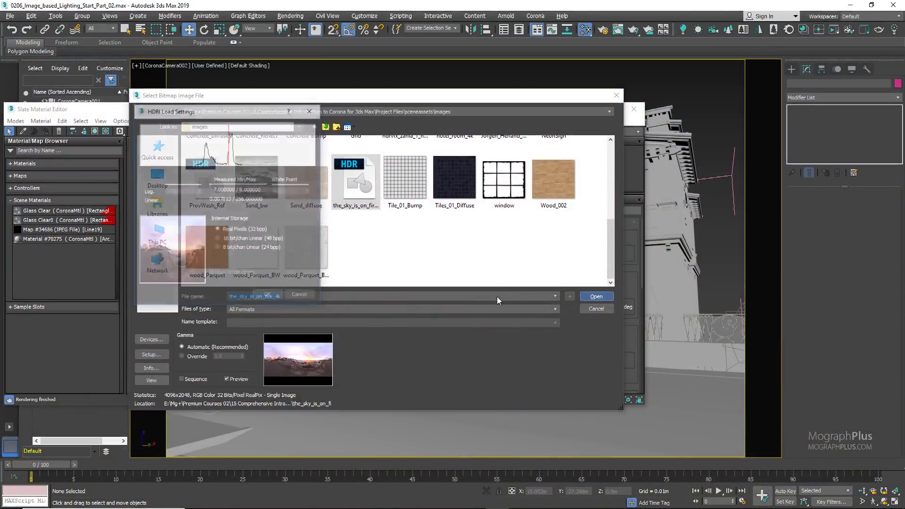
pyautogui.click(271, 302)
pyautogui.press('Return')
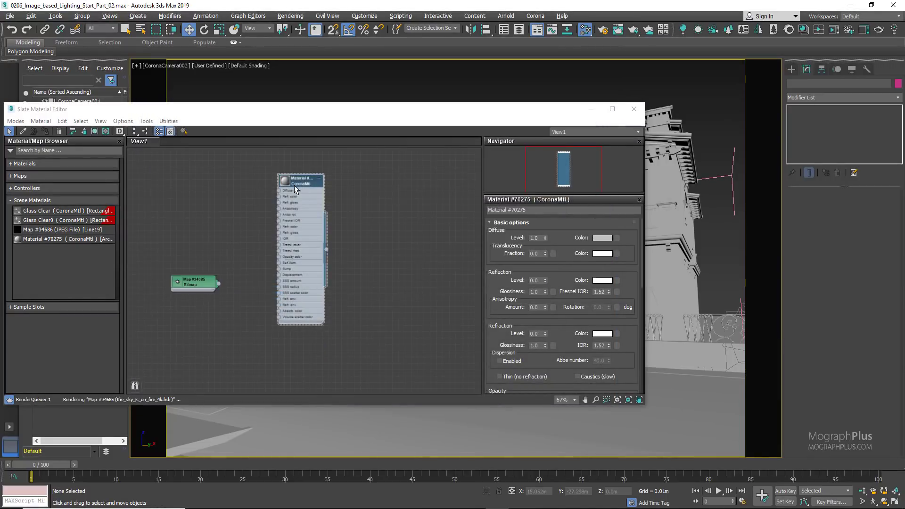
pyautogui.moveTo(177, 287); pyautogui.dragTo(373, 235)
pyautogui.moveTo(440, 215); pyautogui.dragTo(386, 213, button='middle')
# Step: Wire the sunset Bitmap node into the Environment Map slot as an instance
pyautogui.press('8')
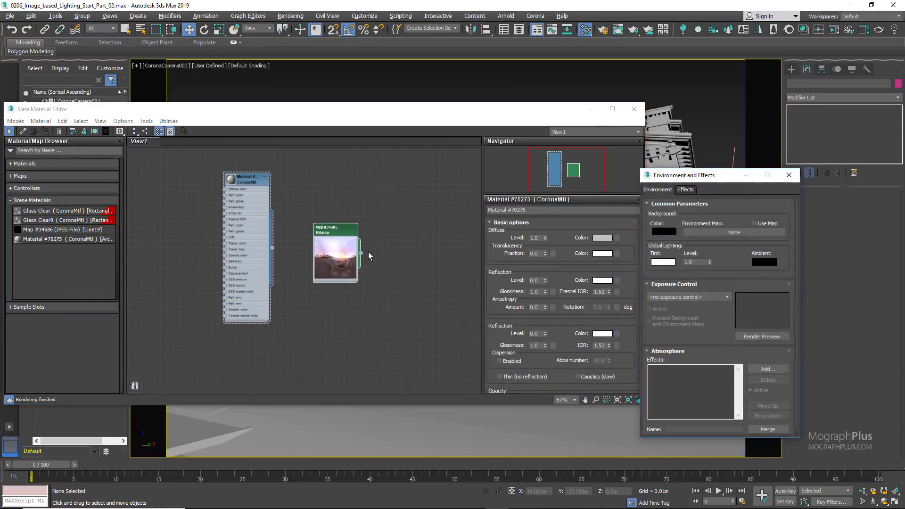
pyautogui.moveTo(361, 253); pyautogui.dragTo(720, 234)
pyautogui.click(700, 334)
pyautogui.click(790, 177)
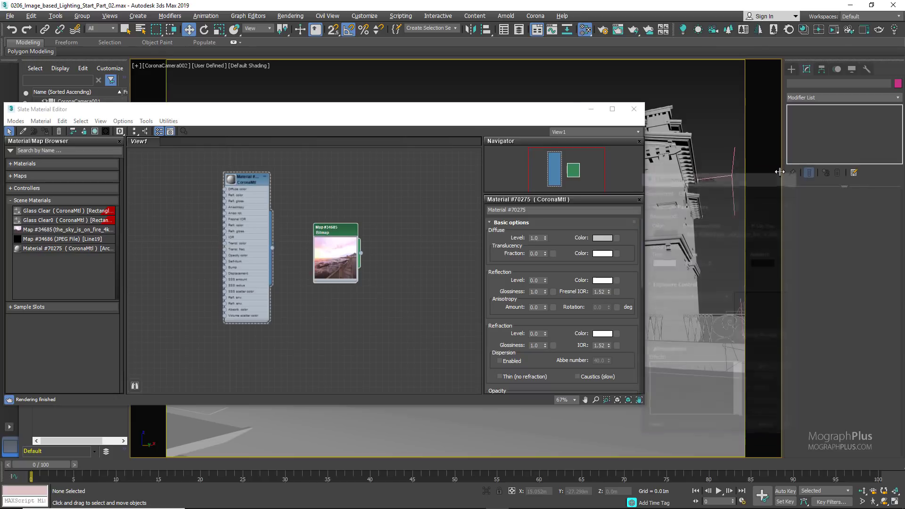
pyautogui.moveTo(549, 115); pyautogui.dragTo(328, 124)
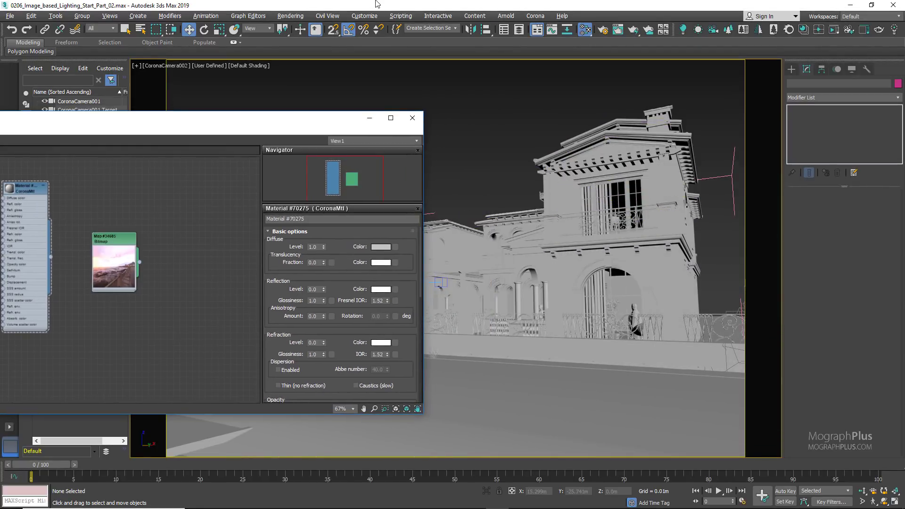
# Step: Show the environment behind the viewport and rotate the sky with U offset 0.8
pyautogui.hotkey('alt', 'b')
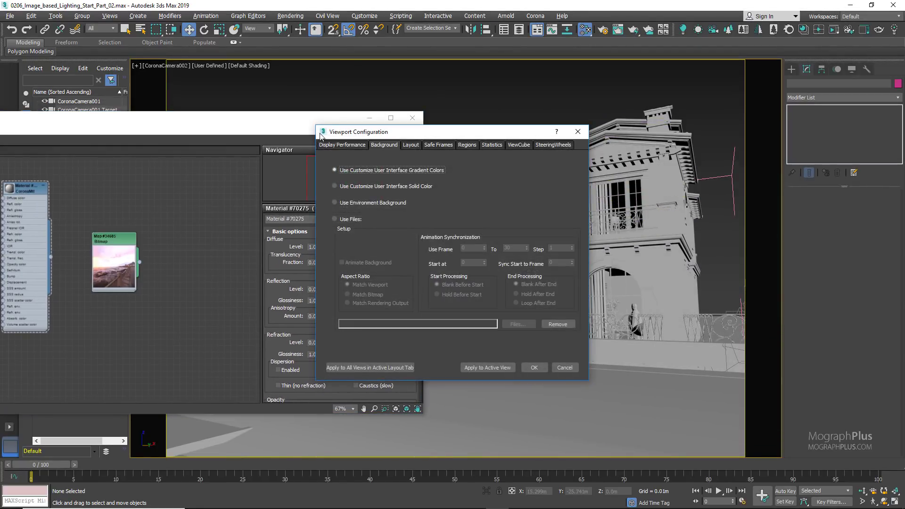
pyautogui.click(534, 367)
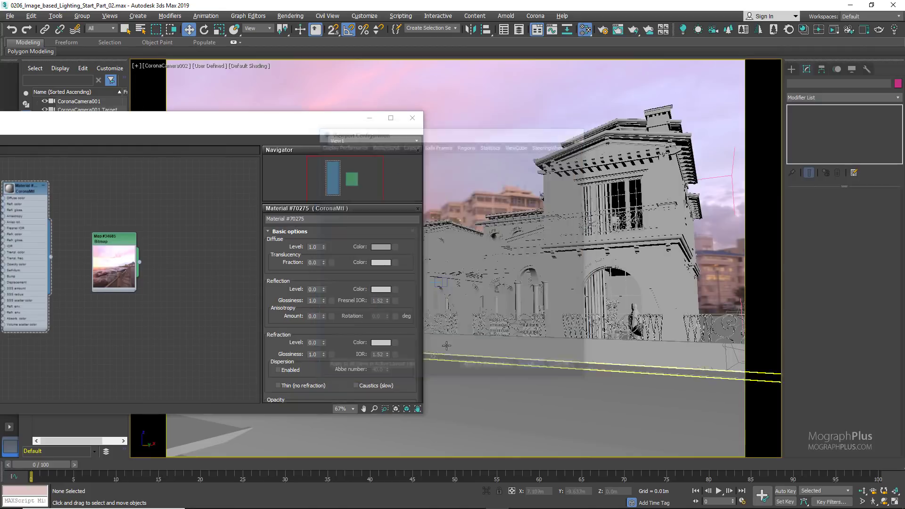
pyautogui.doubleClick(120, 244)
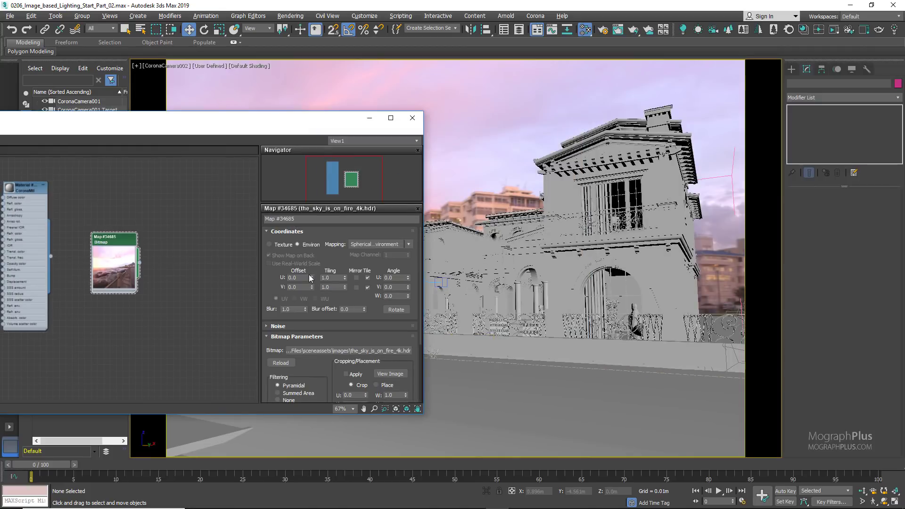
pyautogui.moveTo(312, 277); pyautogui.dragTo(320, 236)
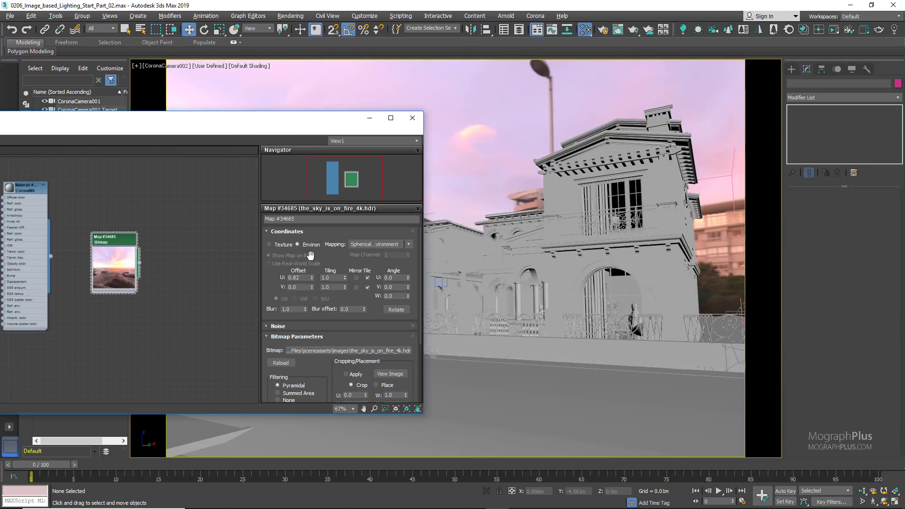
pyautogui.click(302, 278)
pyautogui.press('BackSpace')
pyautogui.press('Return')
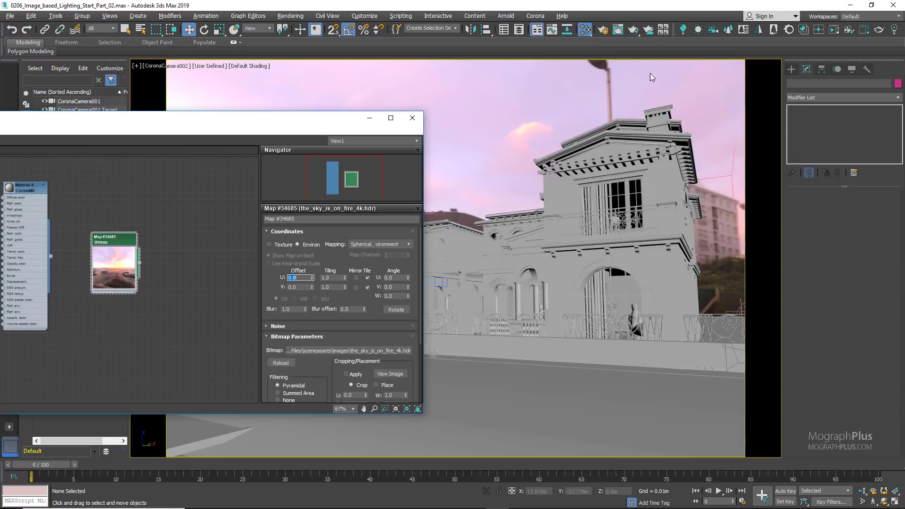
pyautogui.click(604, 31)
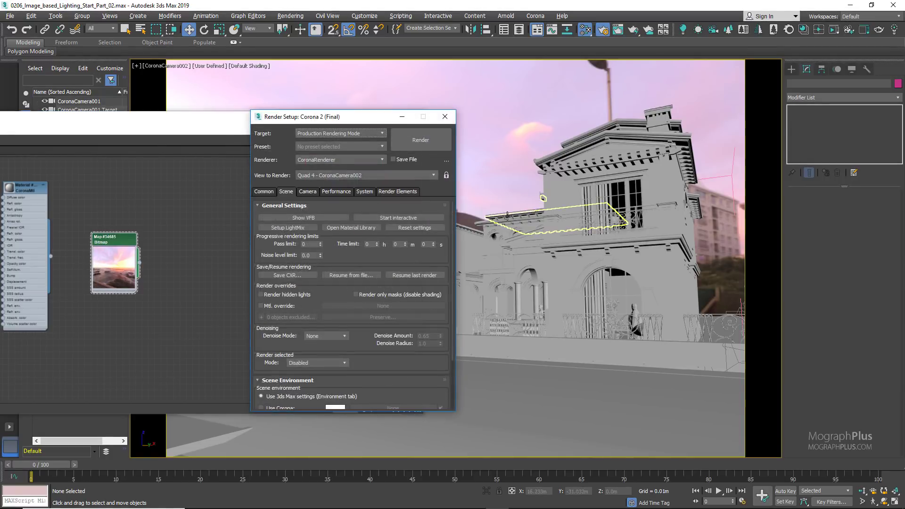
# Step: Change Corona's secondary GI solver from UHD Cache to Path Tracing, then close Render Setup
pyautogui.click(348, 191)
pyautogui.click(409, 215)
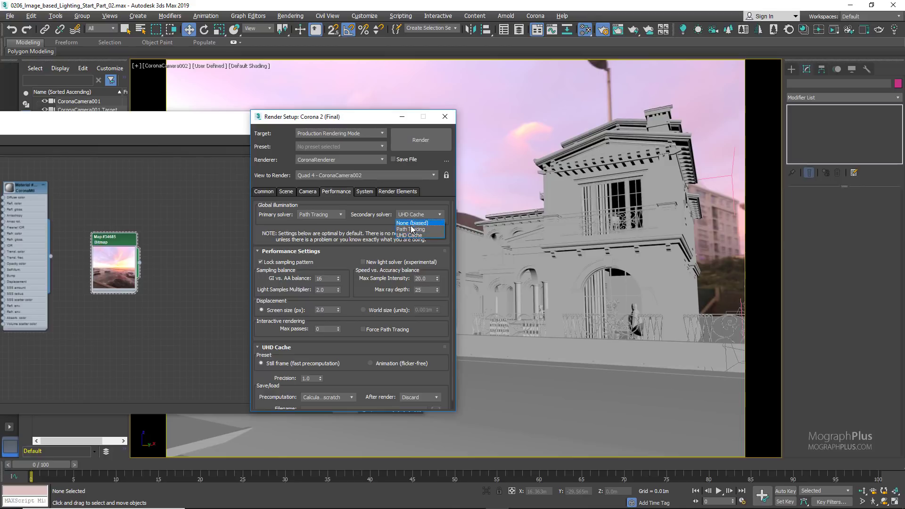
pyautogui.click(408, 220)
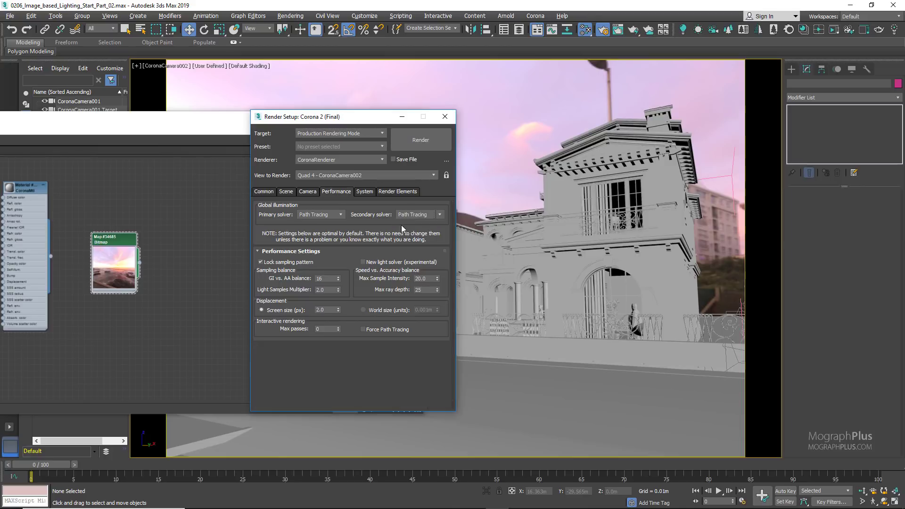
pyautogui.click(450, 116)
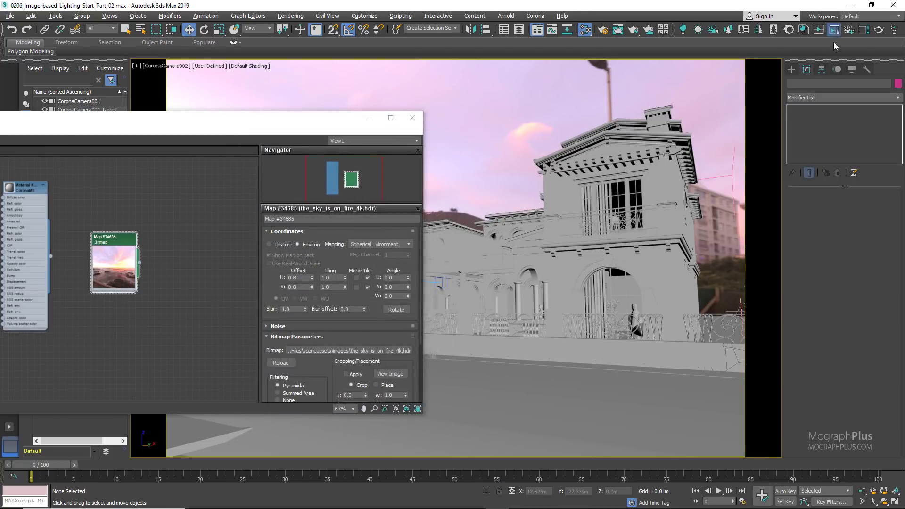
# Step: Start a Corona interactive render of the villa, maximize the frame buffer, and show its Post settings
pyautogui.click(834, 29)
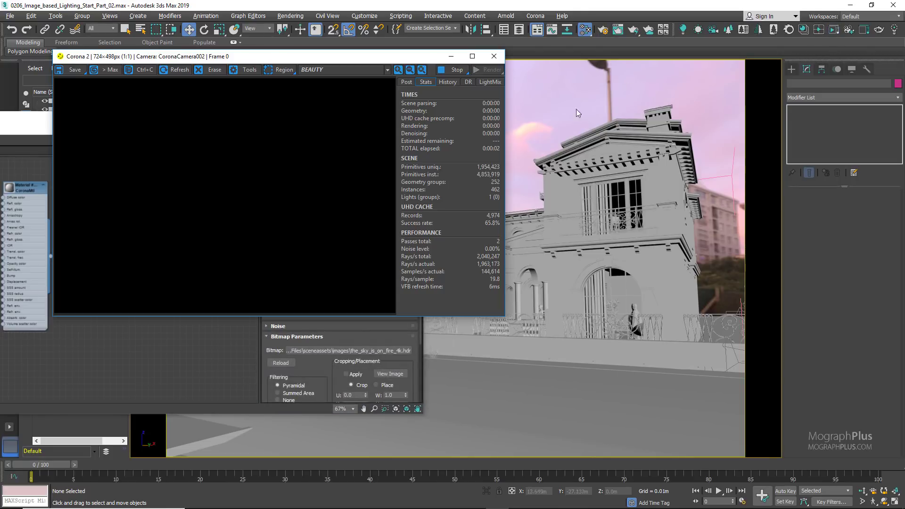
pyautogui.click(472, 56)
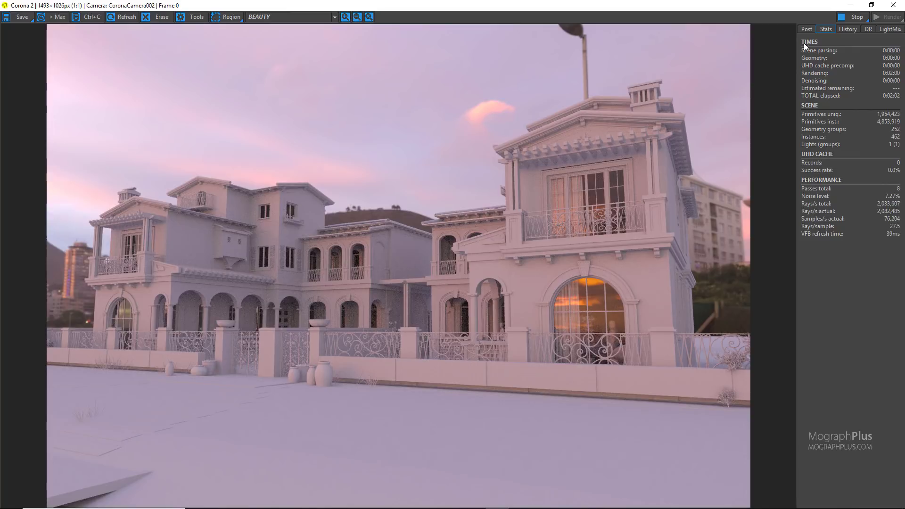
pyautogui.click(804, 29)
# Step: In the VFB Post tab, set white balance 7200 K, contrast 2.0 and filmic shadows 0.50
pyautogui.doubleClick(873, 97)
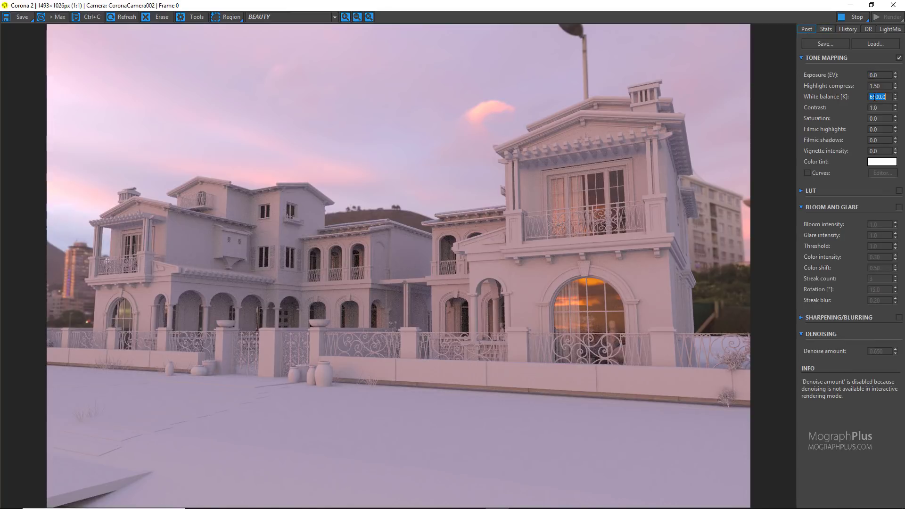
pyautogui.write('7')
pyautogui.write('7200')
pyautogui.press('Return')
pyautogui.press('Tab')
pyautogui.write('2')
pyautogui.click(881, 140)
pyautogui.write('50')
pyautogui.press('Return')
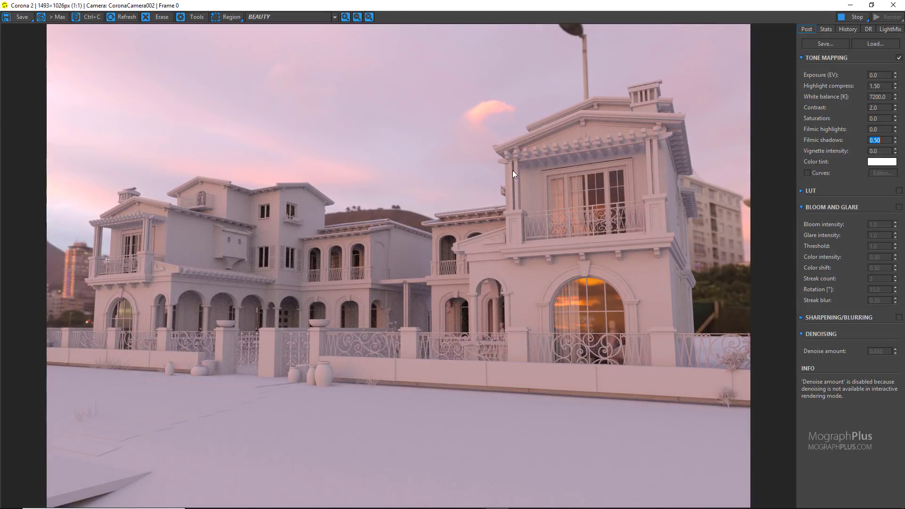